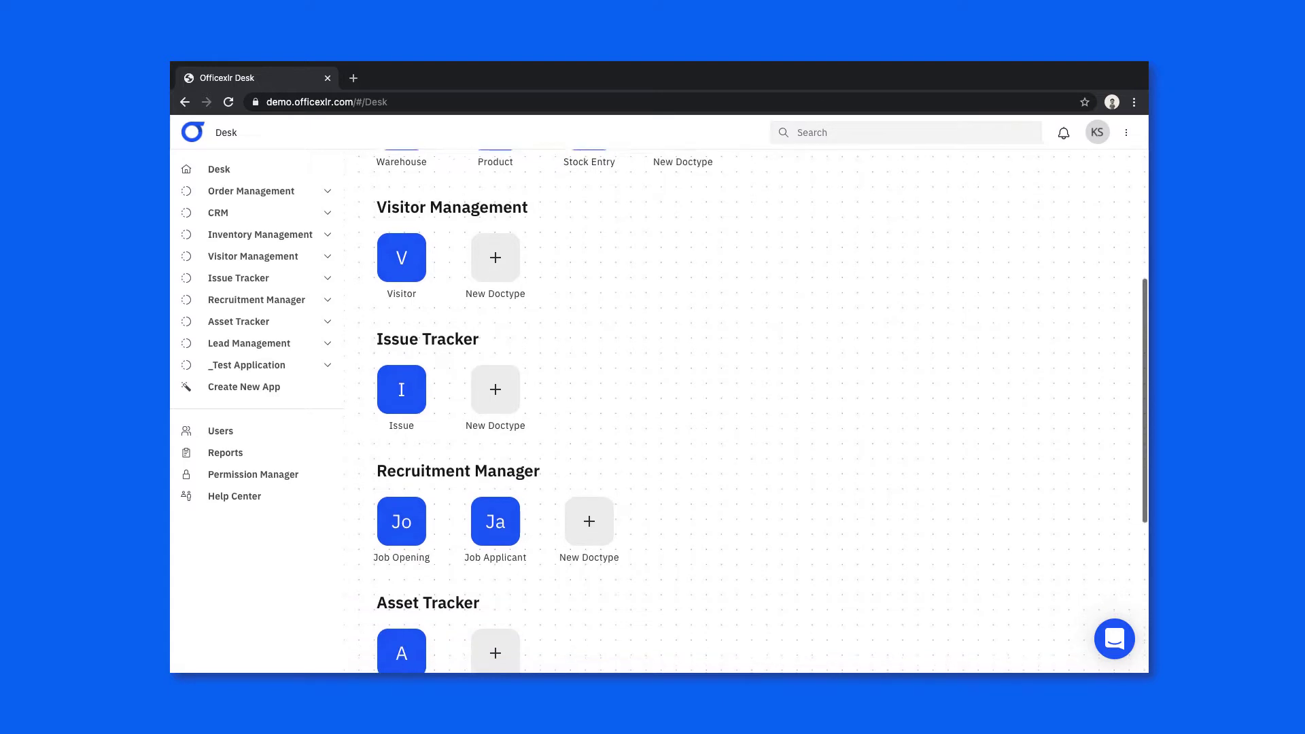
pyautogui.scroll(-1, 745, 411)
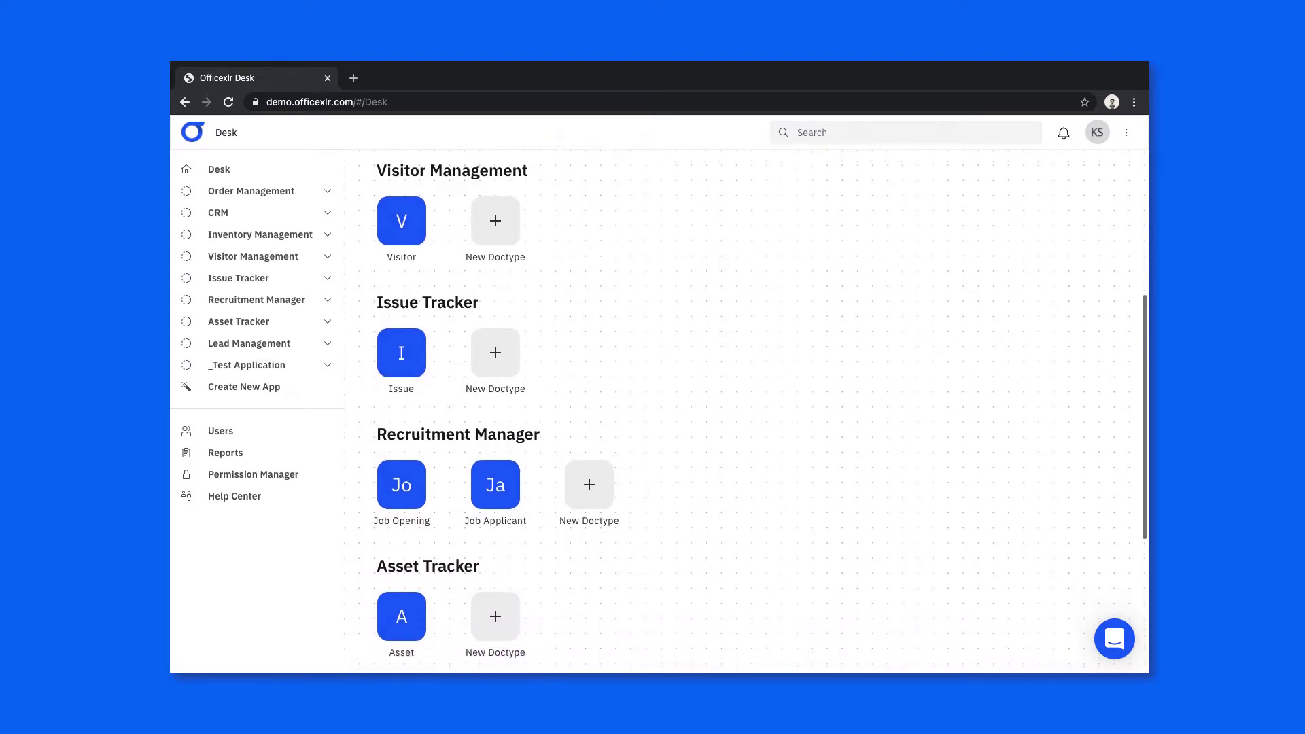
# - Create a doctype named Lead in the CRM app, opening its empty Customize Lead form builder
pyautogui.scroll(1, 746, 411)
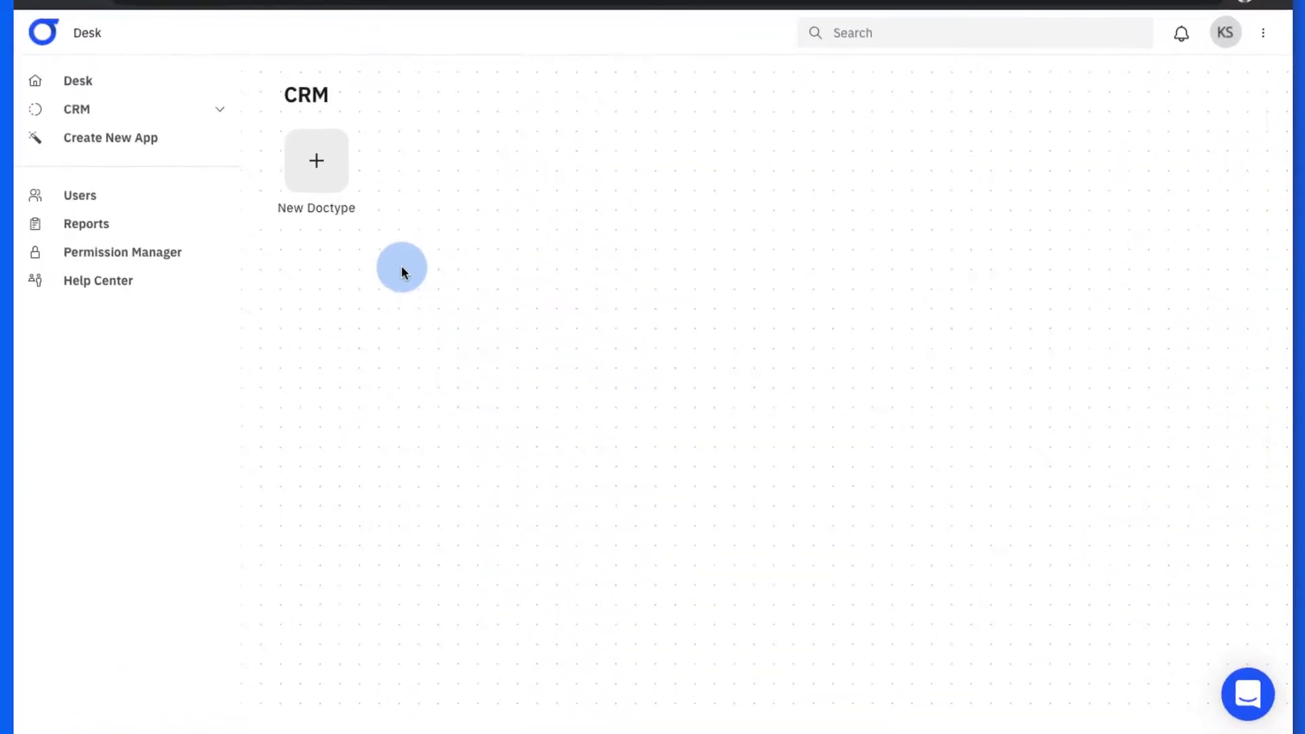
pyautogui.click(335, 171)
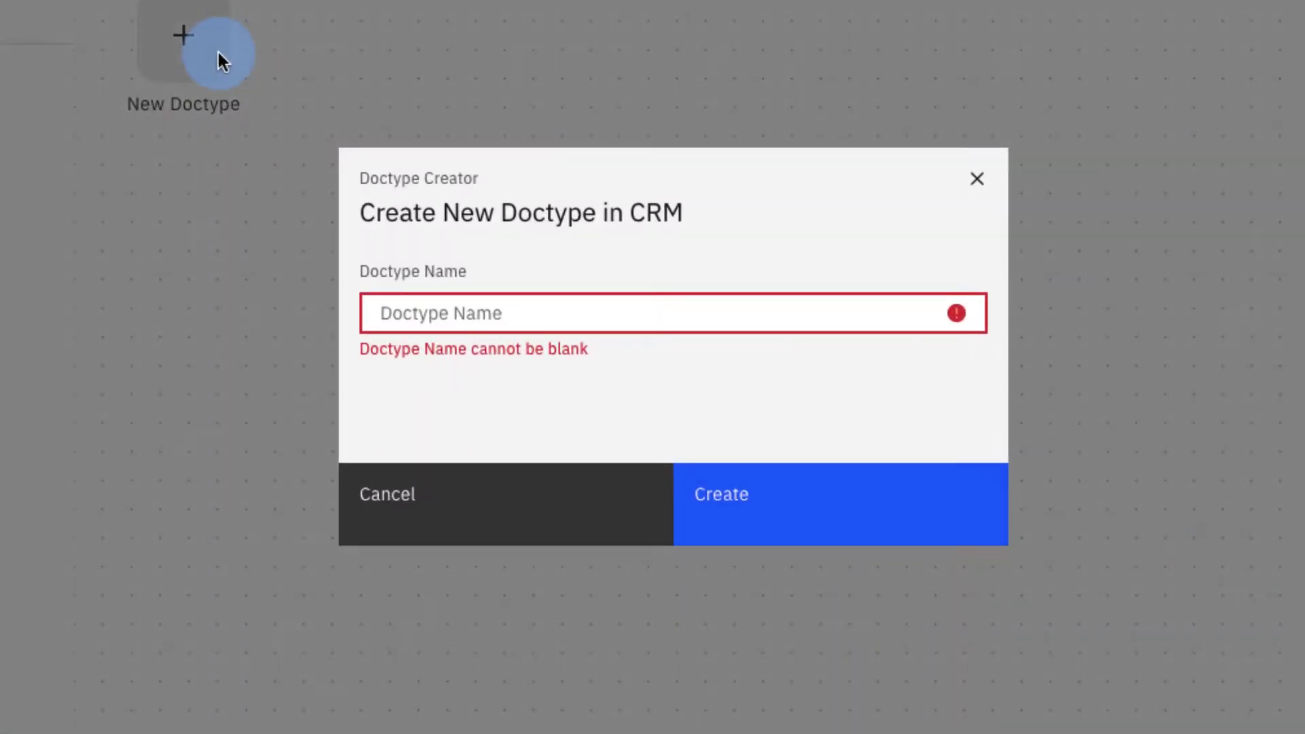
pyautogui.click(513, 301)
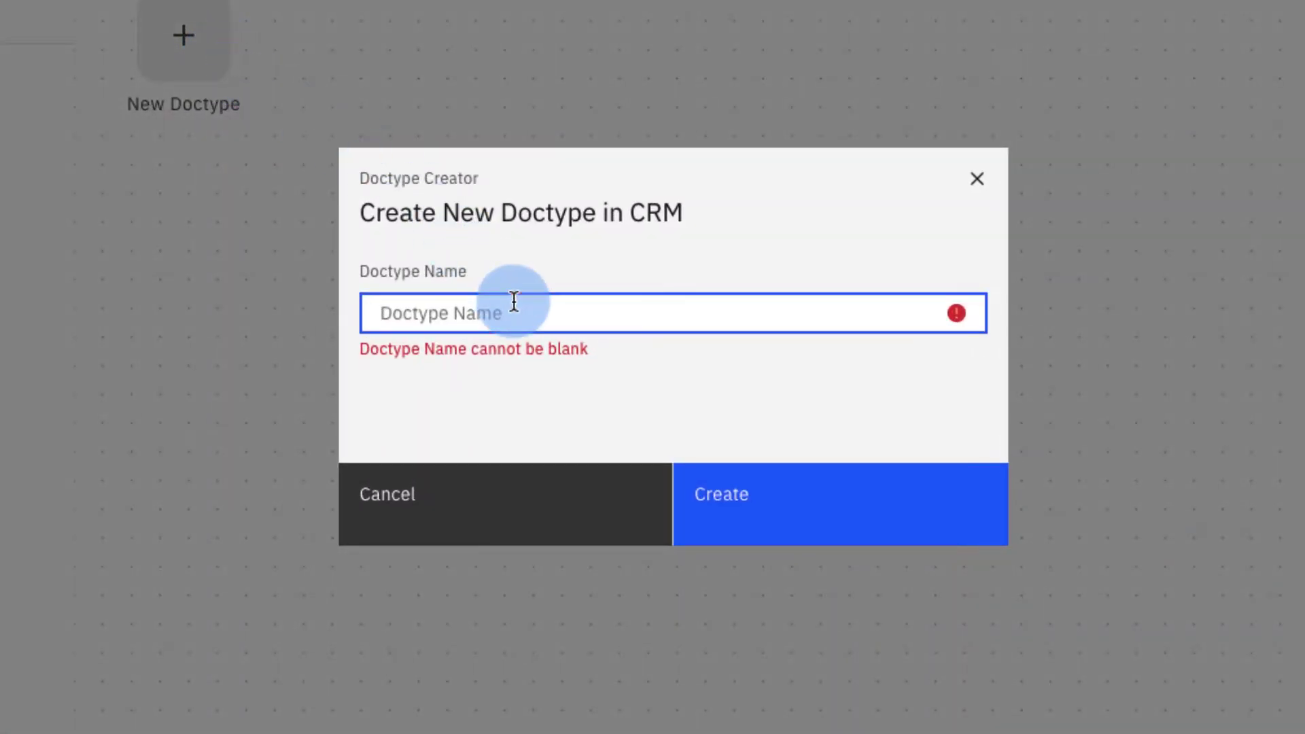
pyautogui.write('Lead')
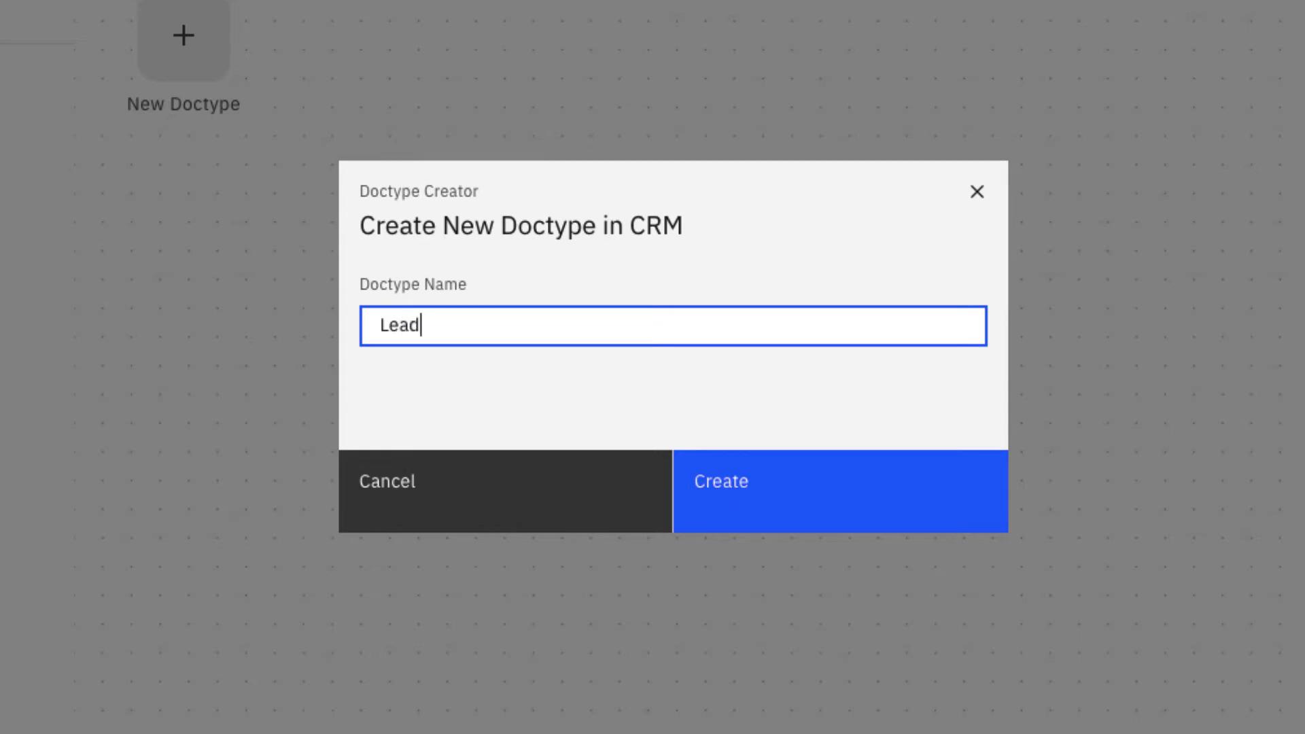
pyautogui.click(798, 472)
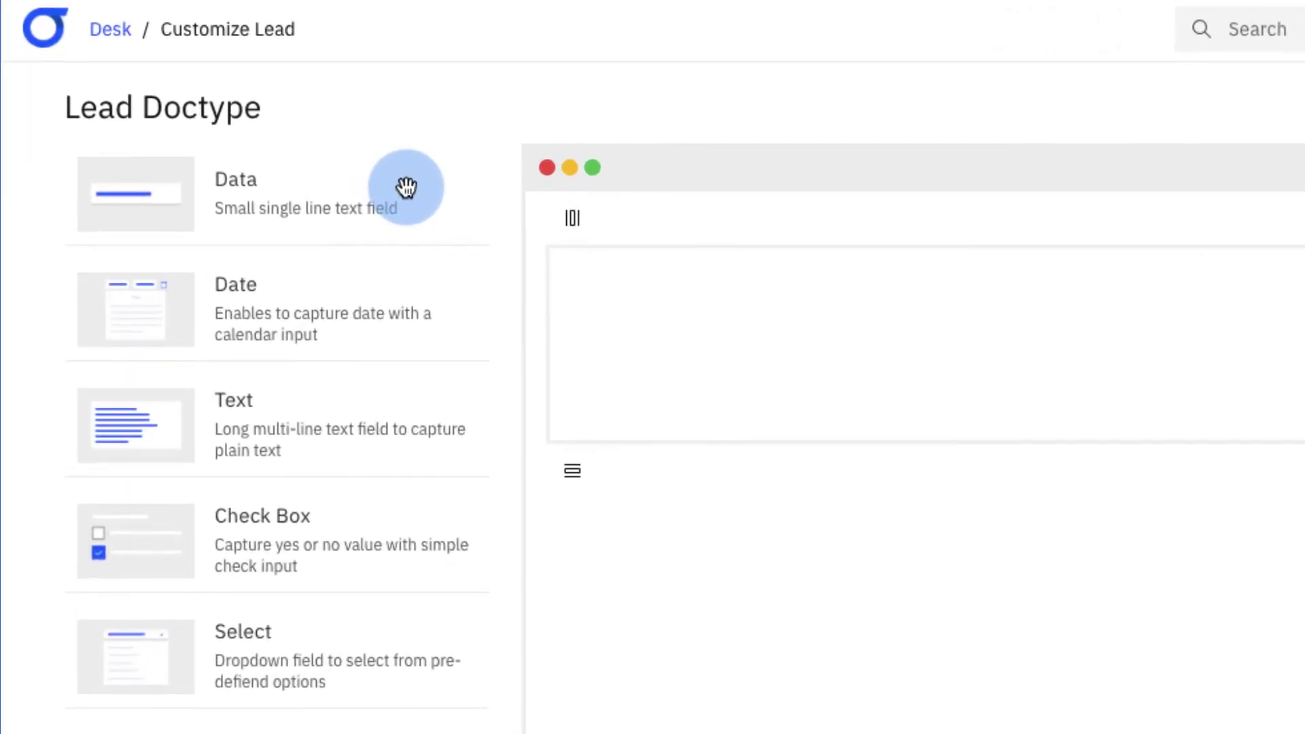
# - Add a Data field labelled Company Name and mark it as required
pyautogui.moveTo(406, 187); pyautogui.dragTo(795, 319)
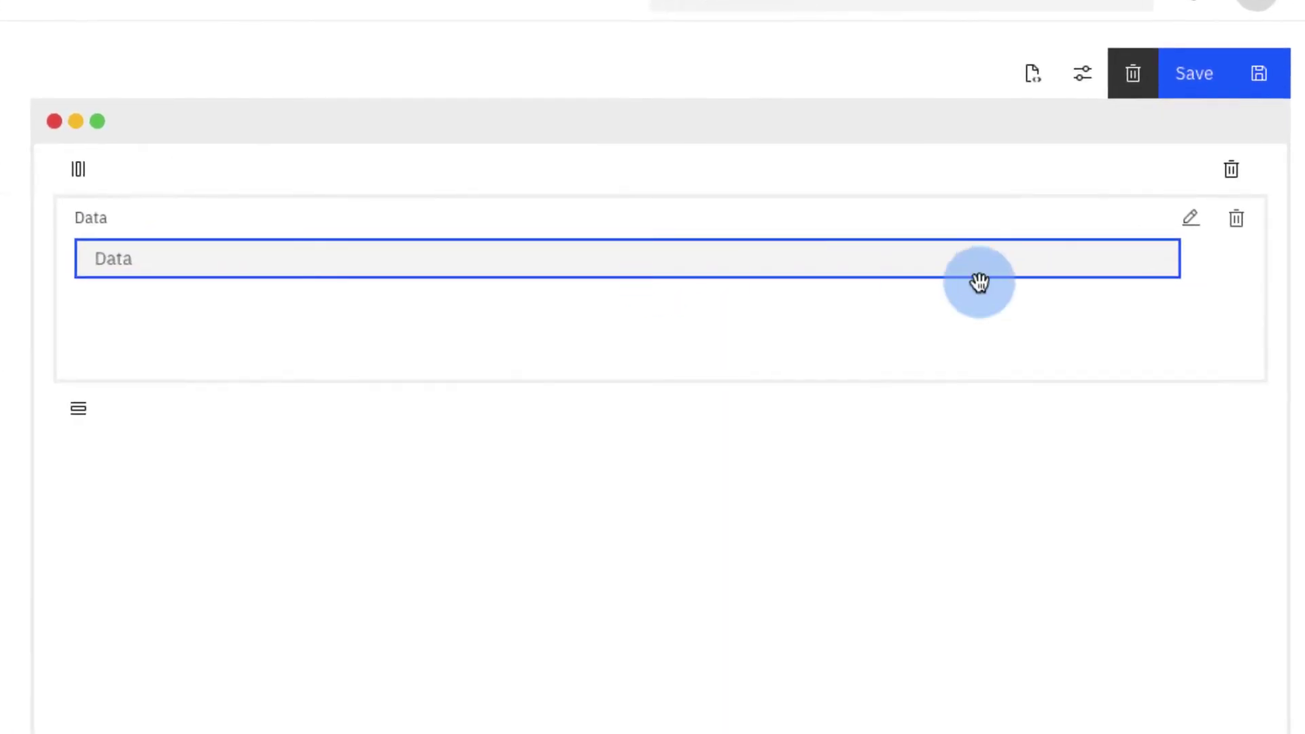
pyautogui.click(1190, 224)
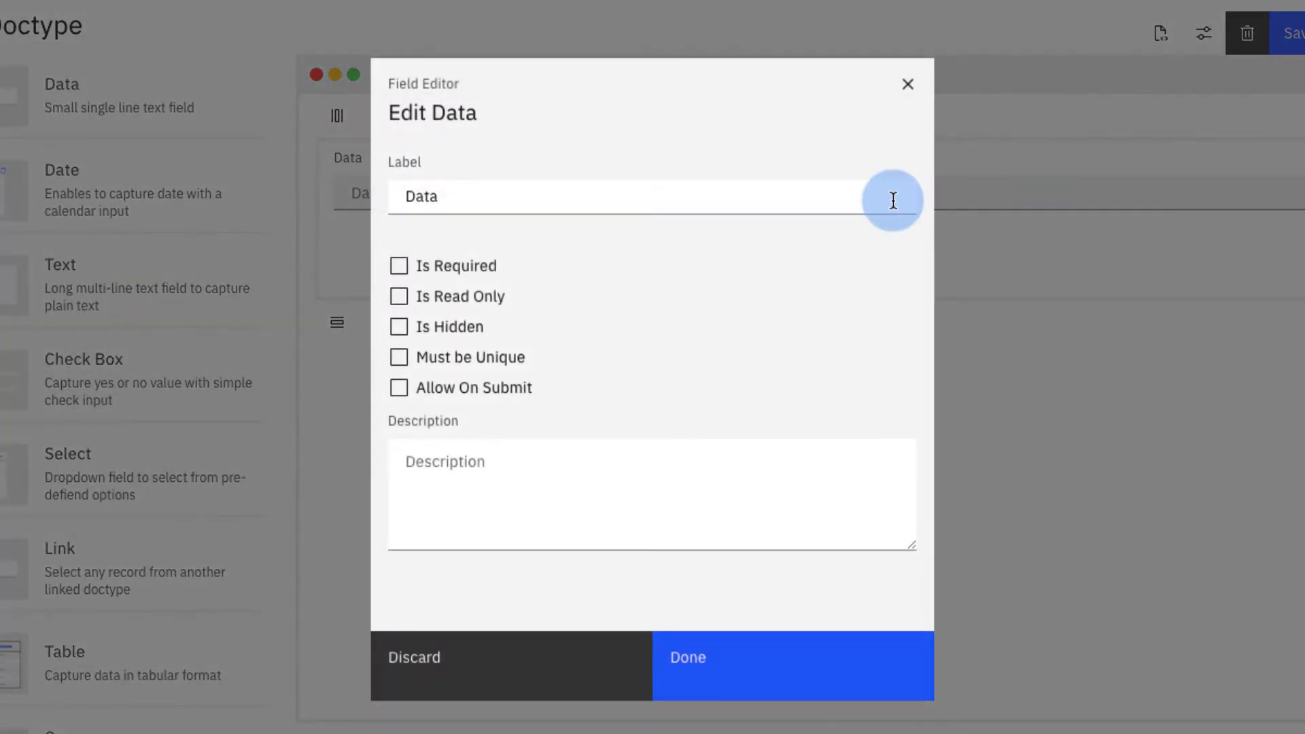
pyautogui.moveTo(763, 204); pyautogui.dragTo(340, 190)
pyautogui.write('Company Name')
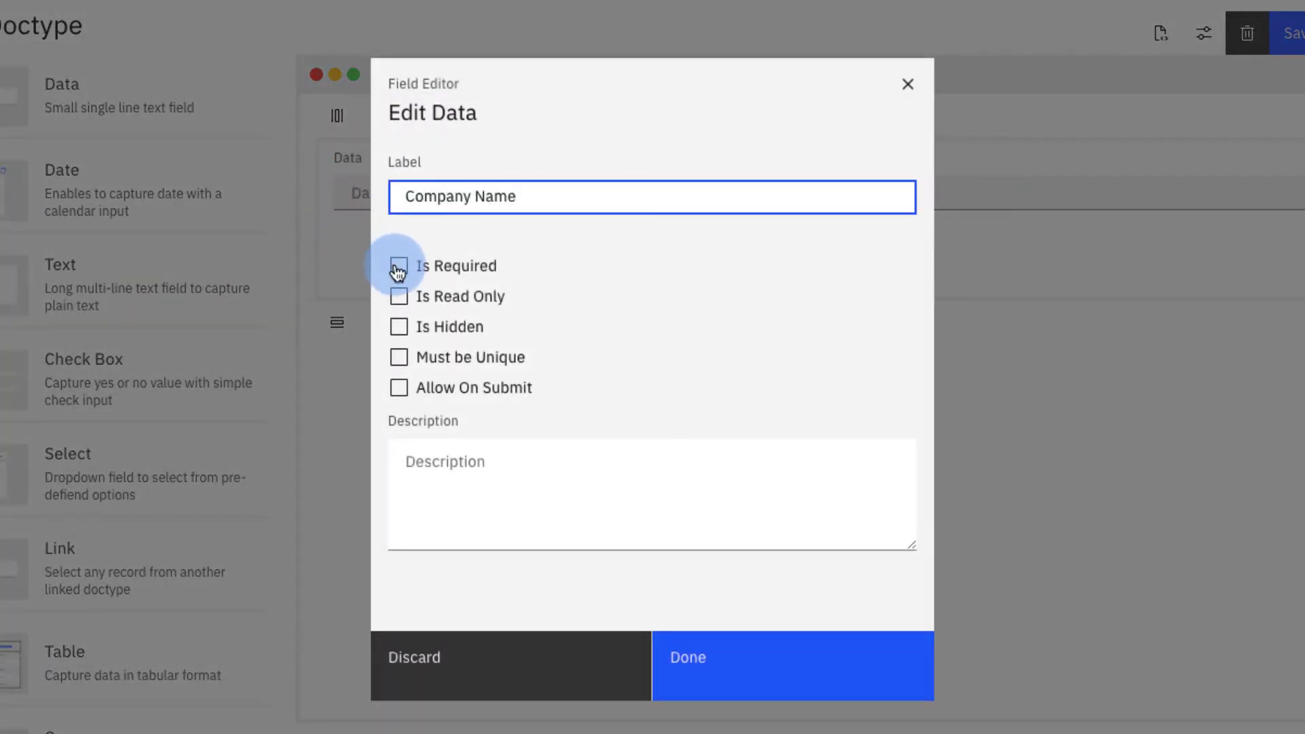
pyautogui.click(398, 268)
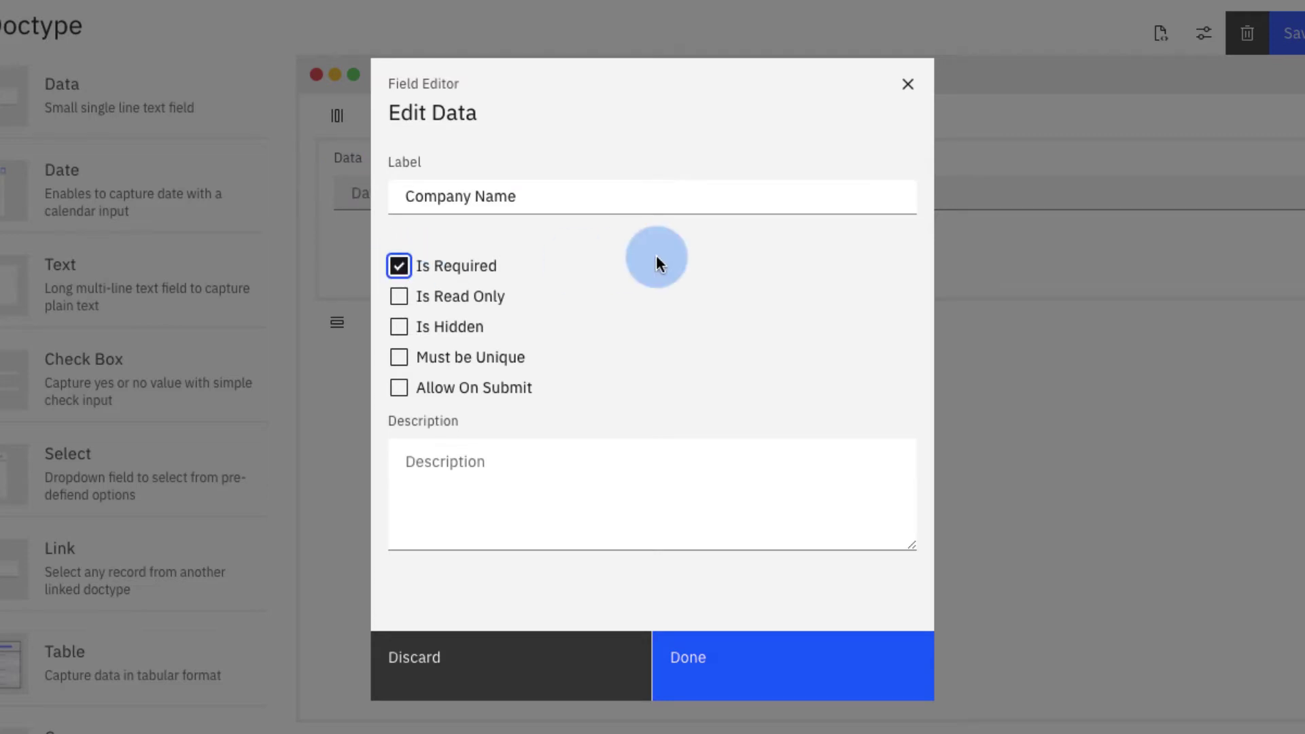
pyautogui.click(727, 664)
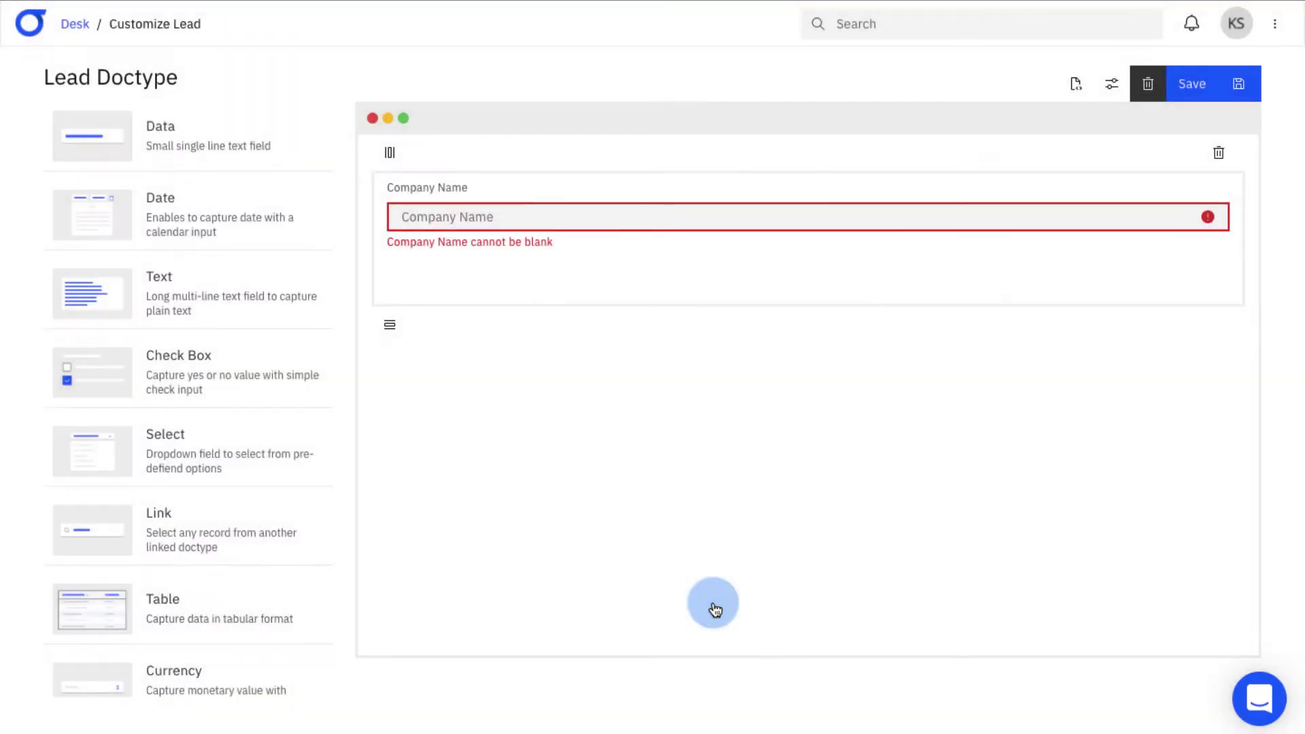
# - Add Data fields labelled Contact Person and Email ID
pyautogui.moveTo(265, 143); pyautogui.dragTo(537, 316)
pyautogui.write('Conta')
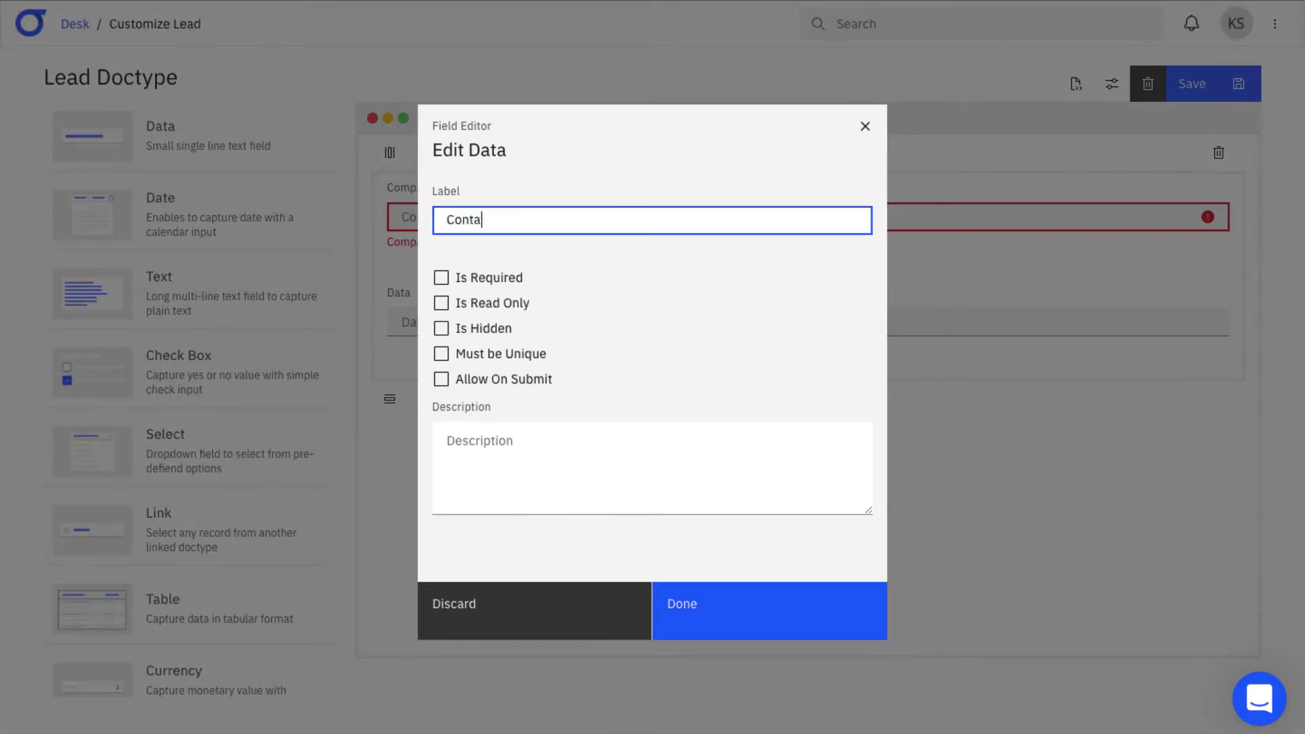
pyautogui.write('ct Person')
pyautogui.press('Return')
pyautogui.moveTo(204, 139); pyautogui.dragTo(1005, 390)
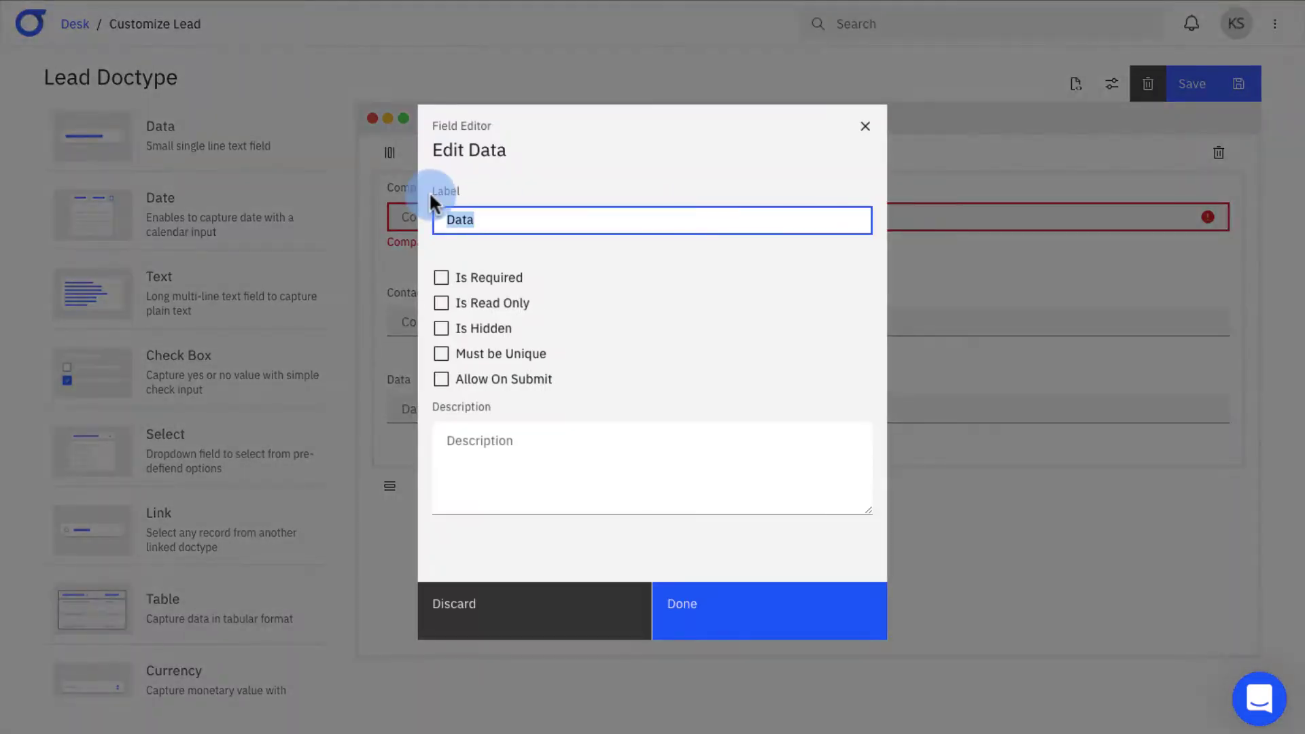
pyautogui.write('Email ID')
pyautogui.click(720, 585)
# - Add Contact No. and Designation fields, then split the form into two columns
pyautogui.moveTo(265, 143); pyautogui.dragTo(469, 476)
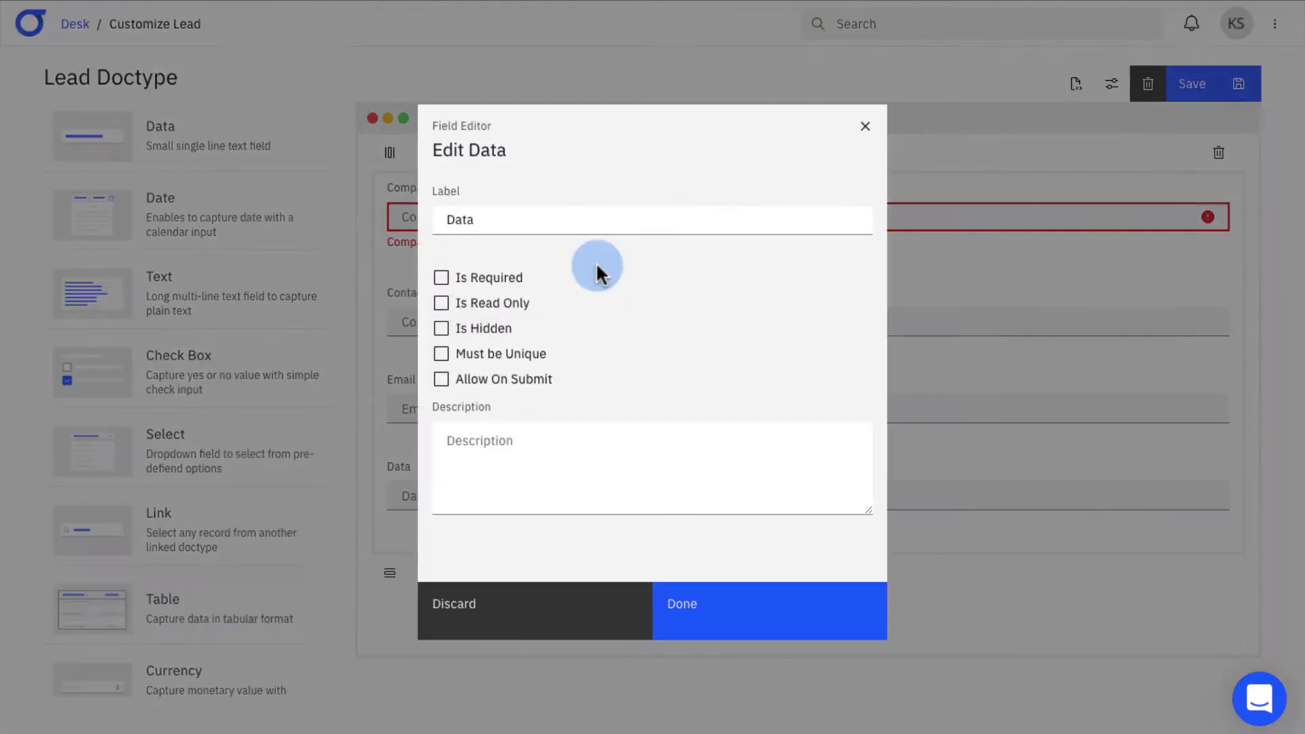
pyautogui.write('Contact No.')
pyautogui.press('Return')
pyautogui.moveTo(265, 143); pyautogui.dragTo(789, 520)
pyautogui.write('Designation')
pyautogui.click(692, 593)
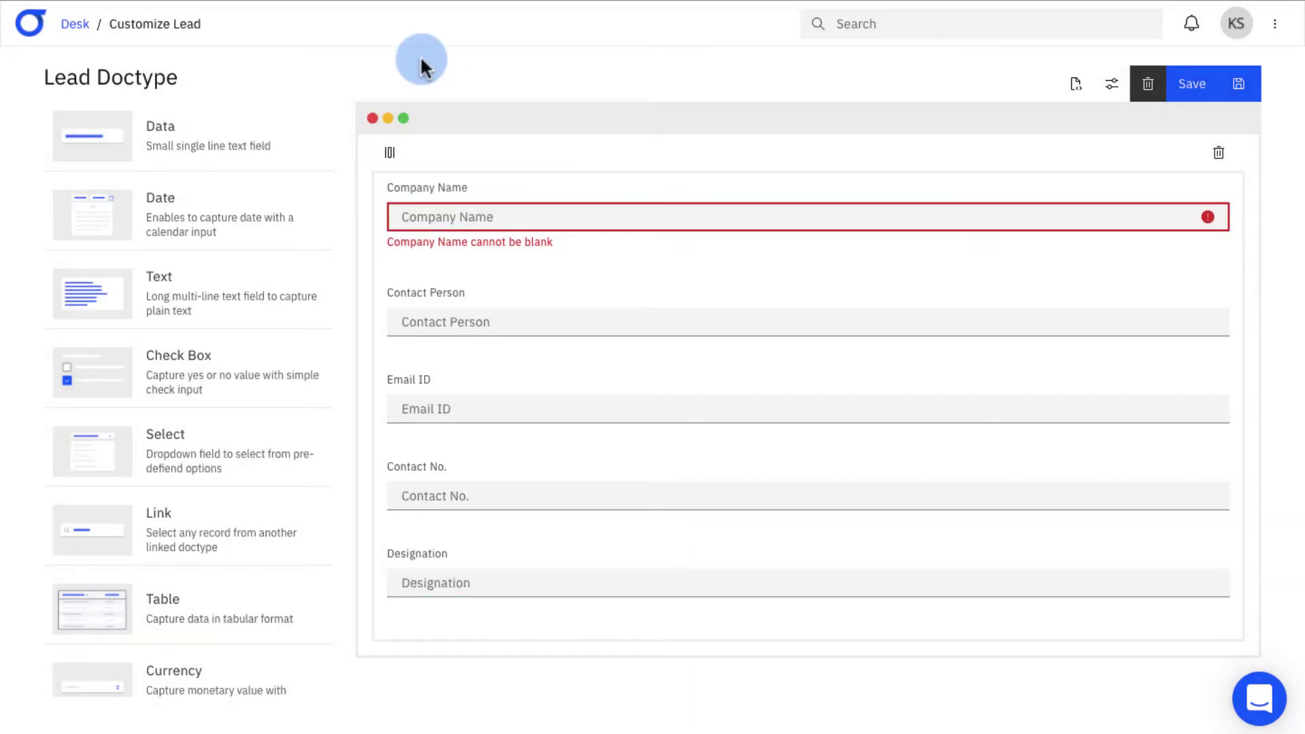
pyautogui.click(392, 153)
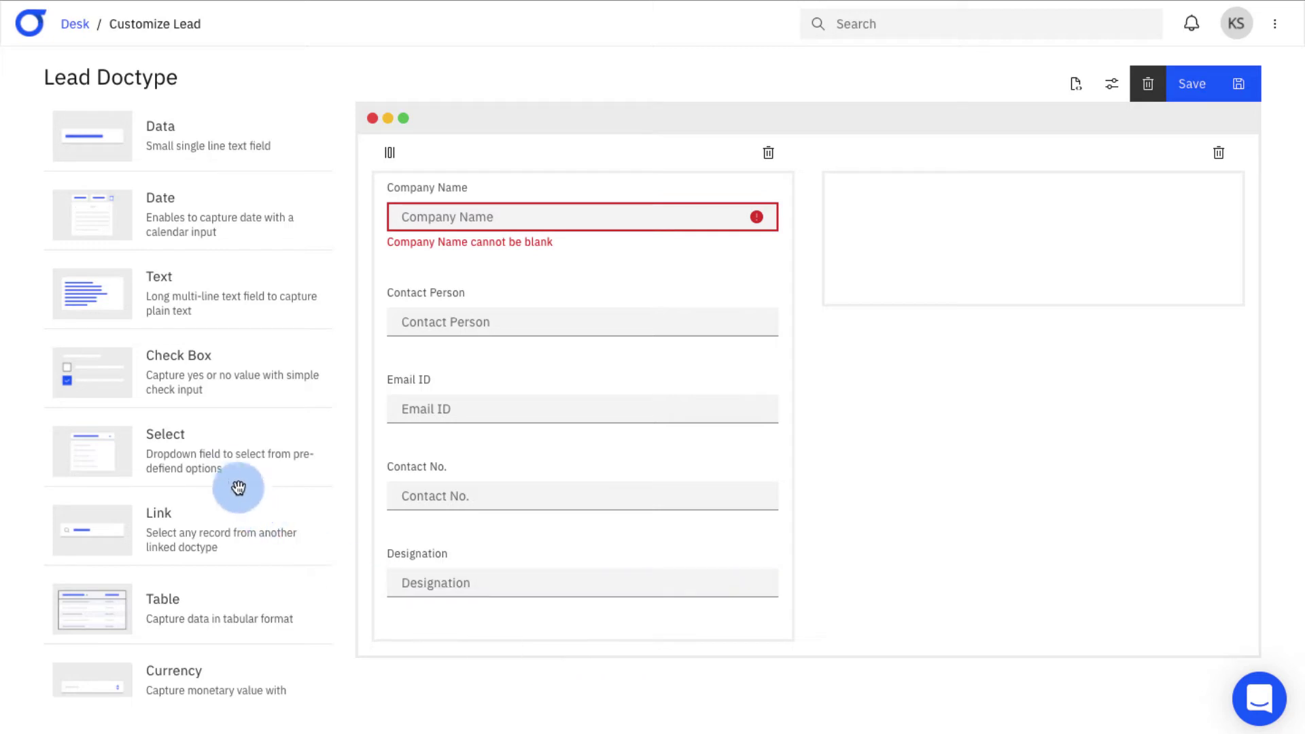
# - Put a Status select field in the right column with options Open, Interested, Converted, Do Not Contact
pyautogui.moveTo(222, 460); pyautogui.dragTo(1025, 224)
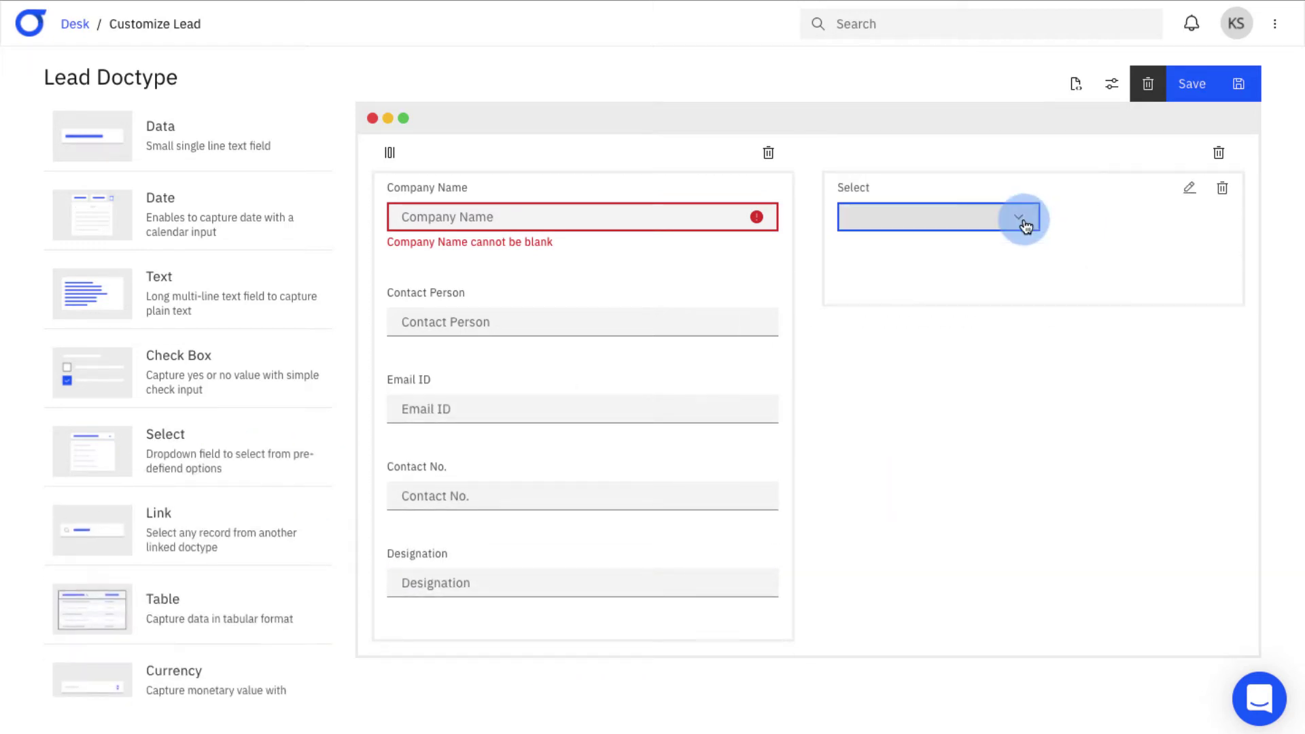
pyautogui.click(1191, 190)
pyautogui.click(590, 224)
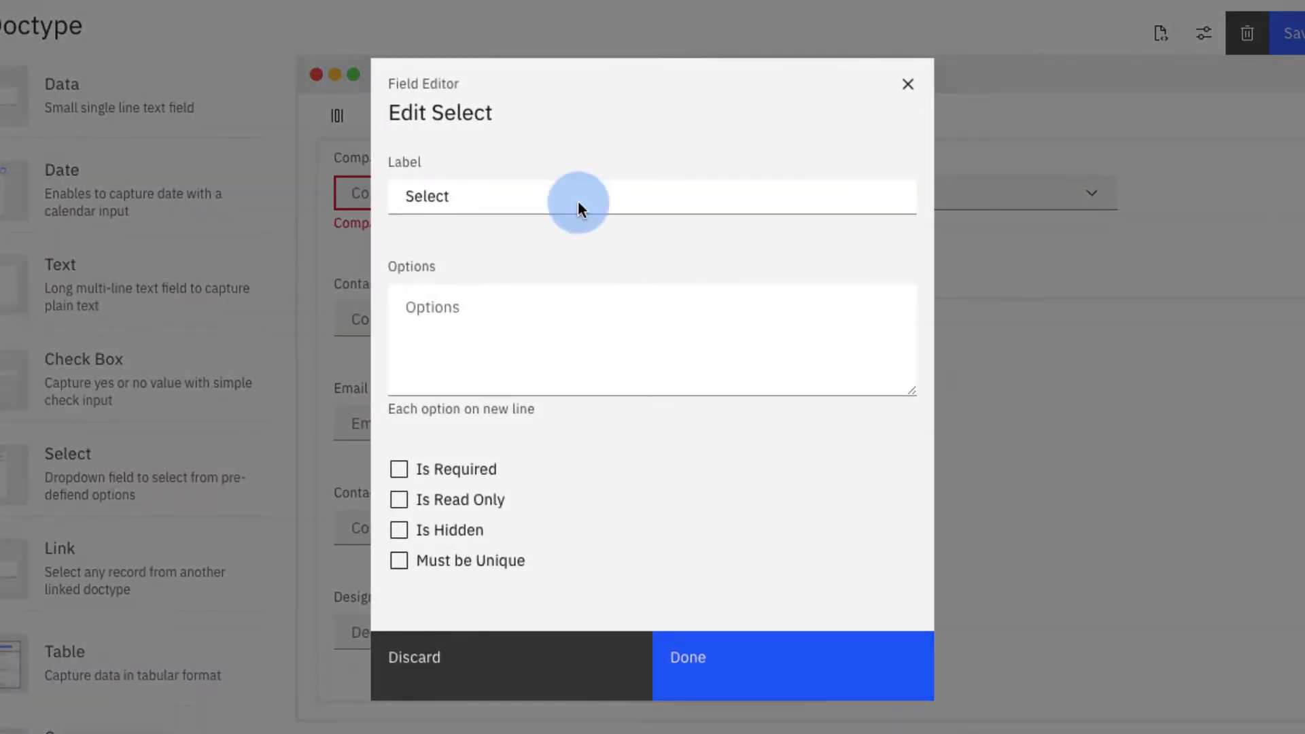
pyautogui.moveTo(548, 204); pyautogui.dragTo(282, 201)
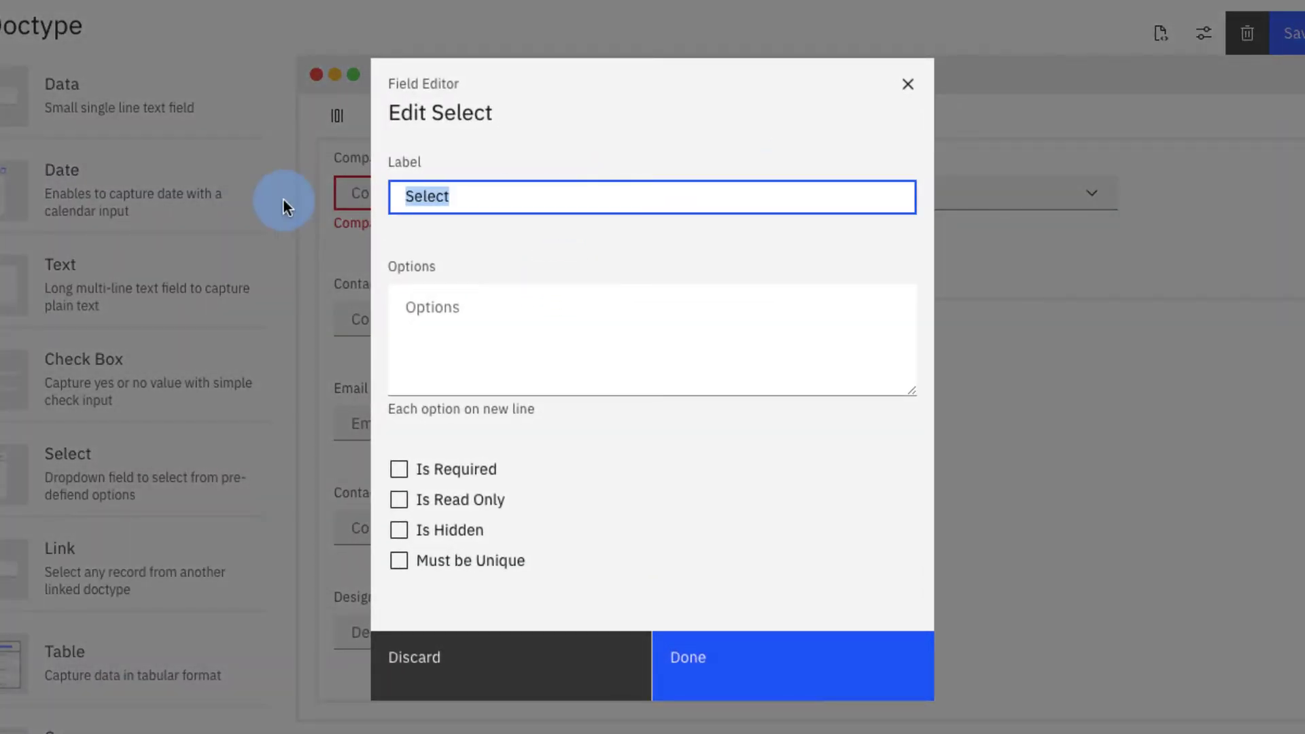
pyautogui.write('Status')
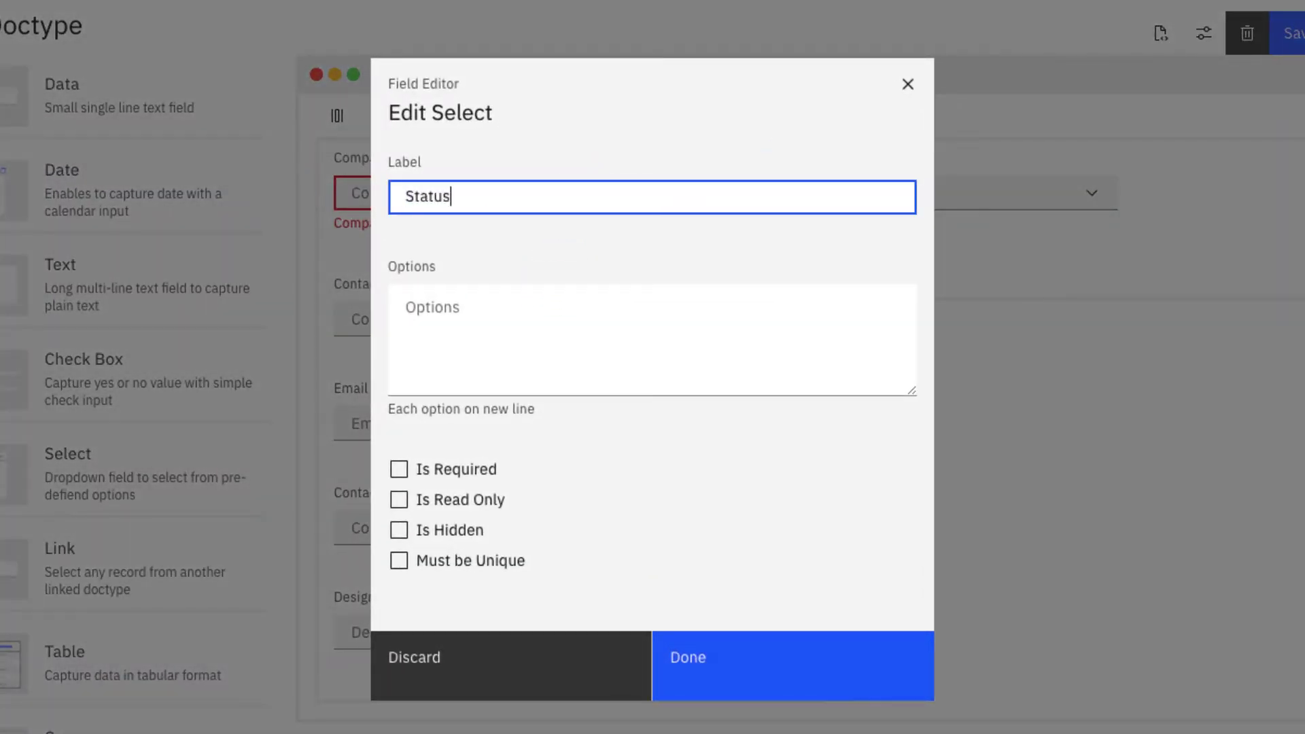
pyautogui.click(405, 307)
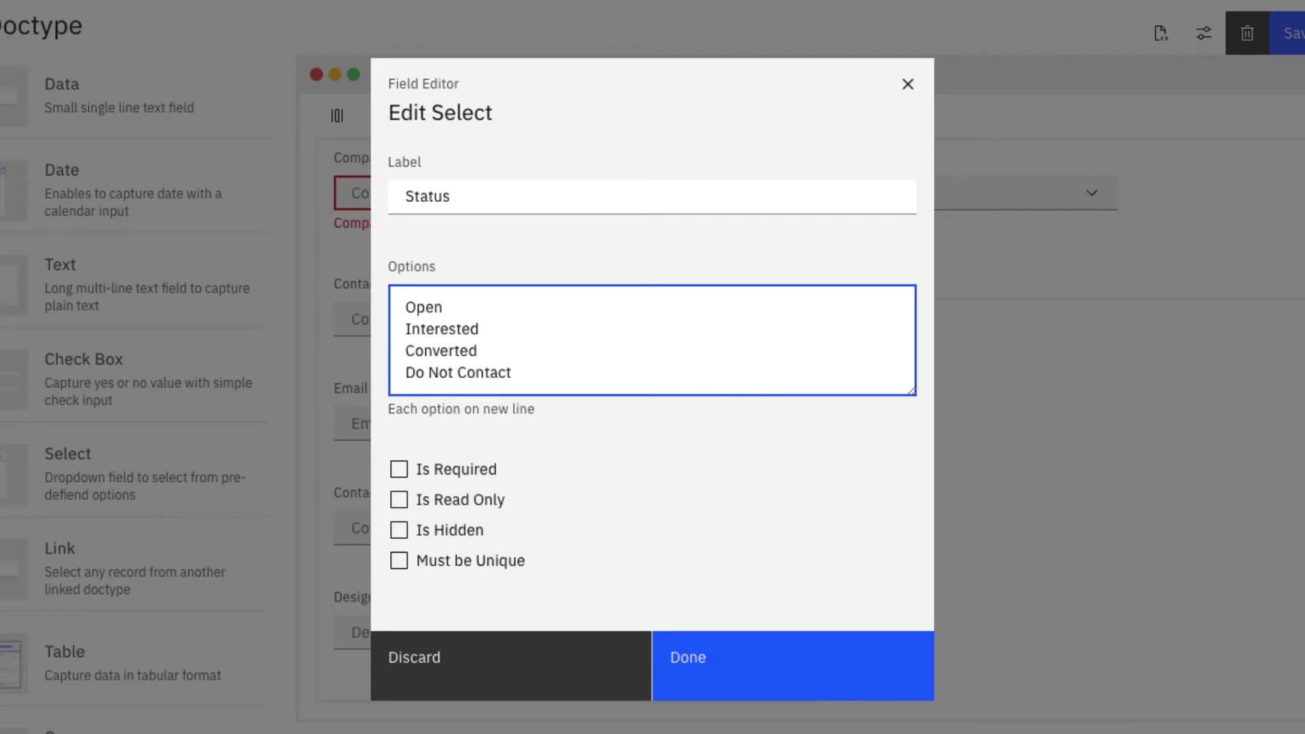
pyautogui.click(743, 660)
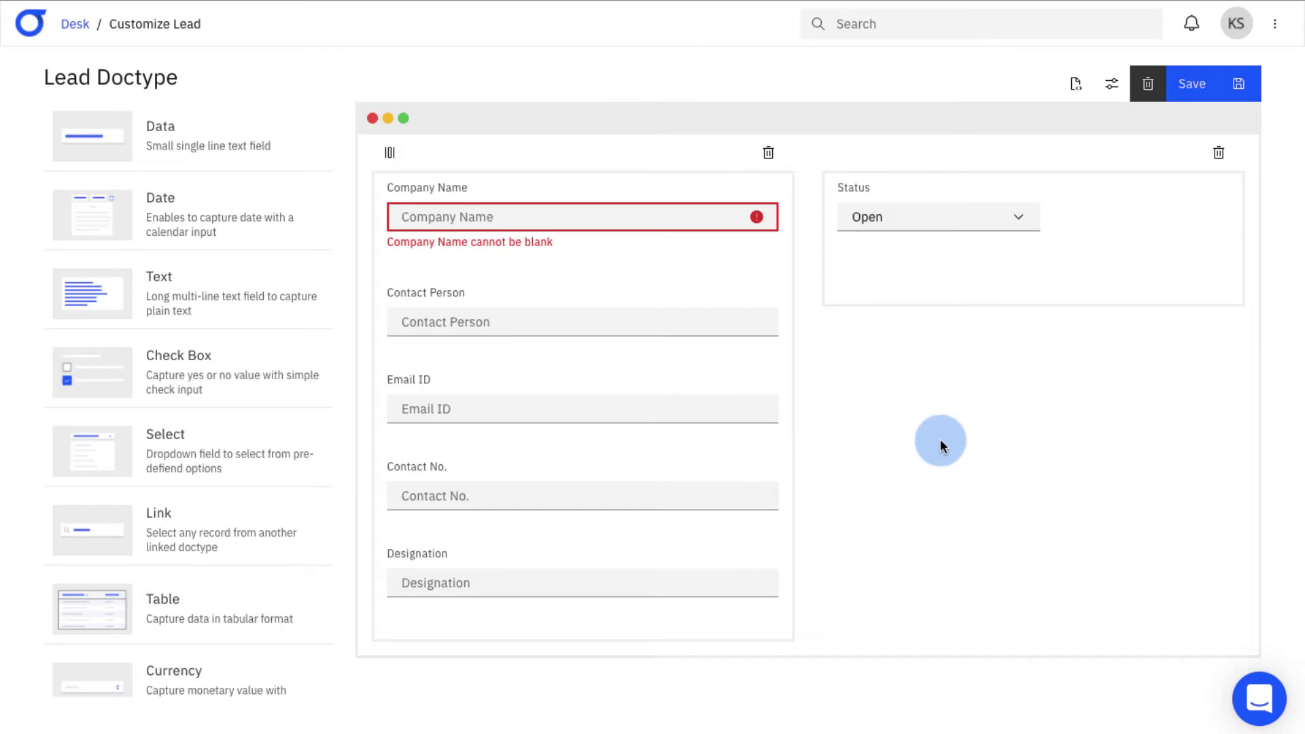
# - Add Source and Market Segment dropdowns under Status, plus a date field named Next Contact Date
pyautogui.moveTo(271, 455); pyautogui.dragTo(1087, 299)
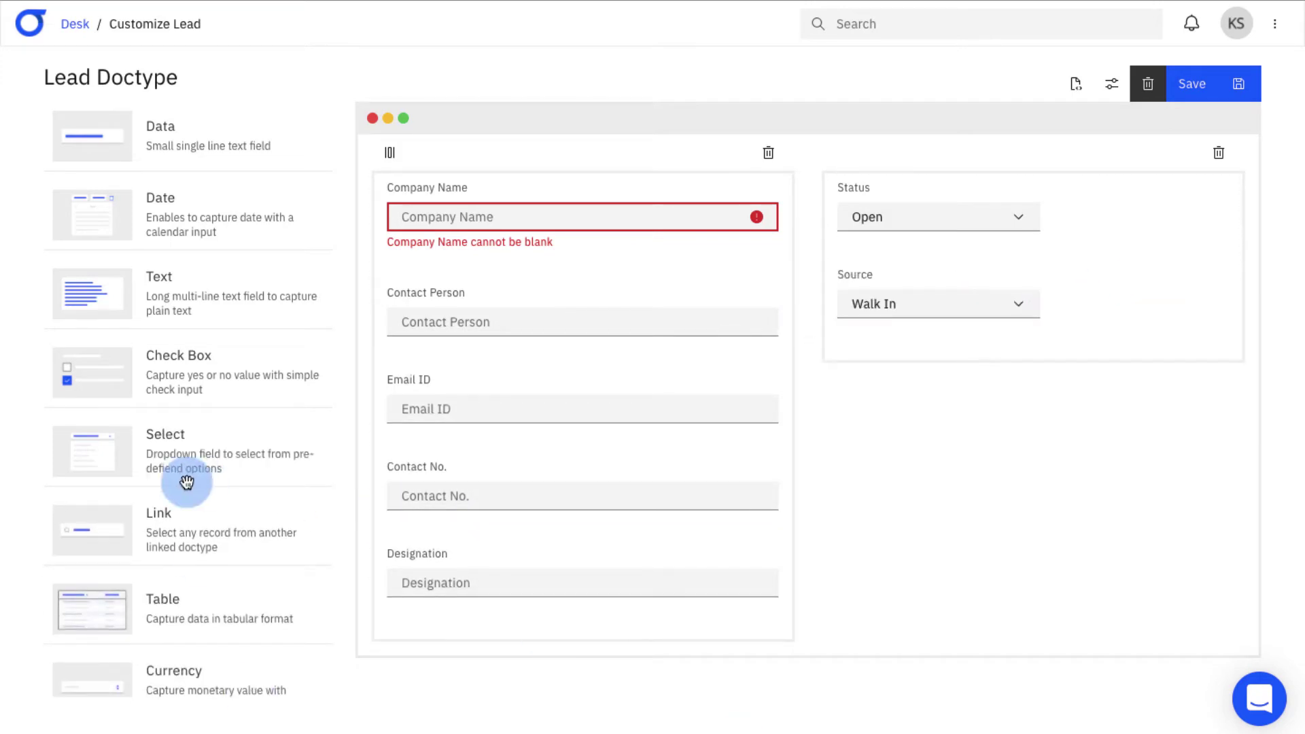
pyautogui.moveTo(128, 442); pyautogui.dragTo(956, 357)
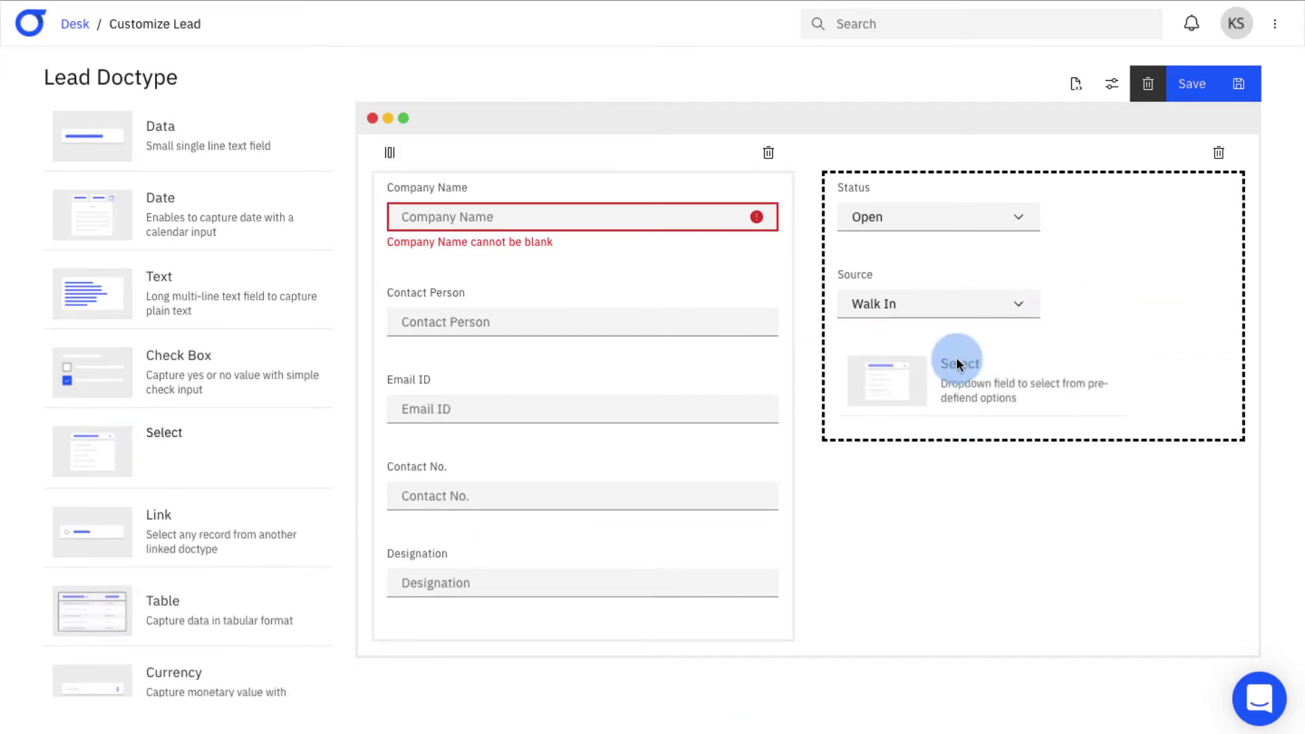
pyautogui.moveTo(956, 357); pyautogui.dragTo(958, 359)
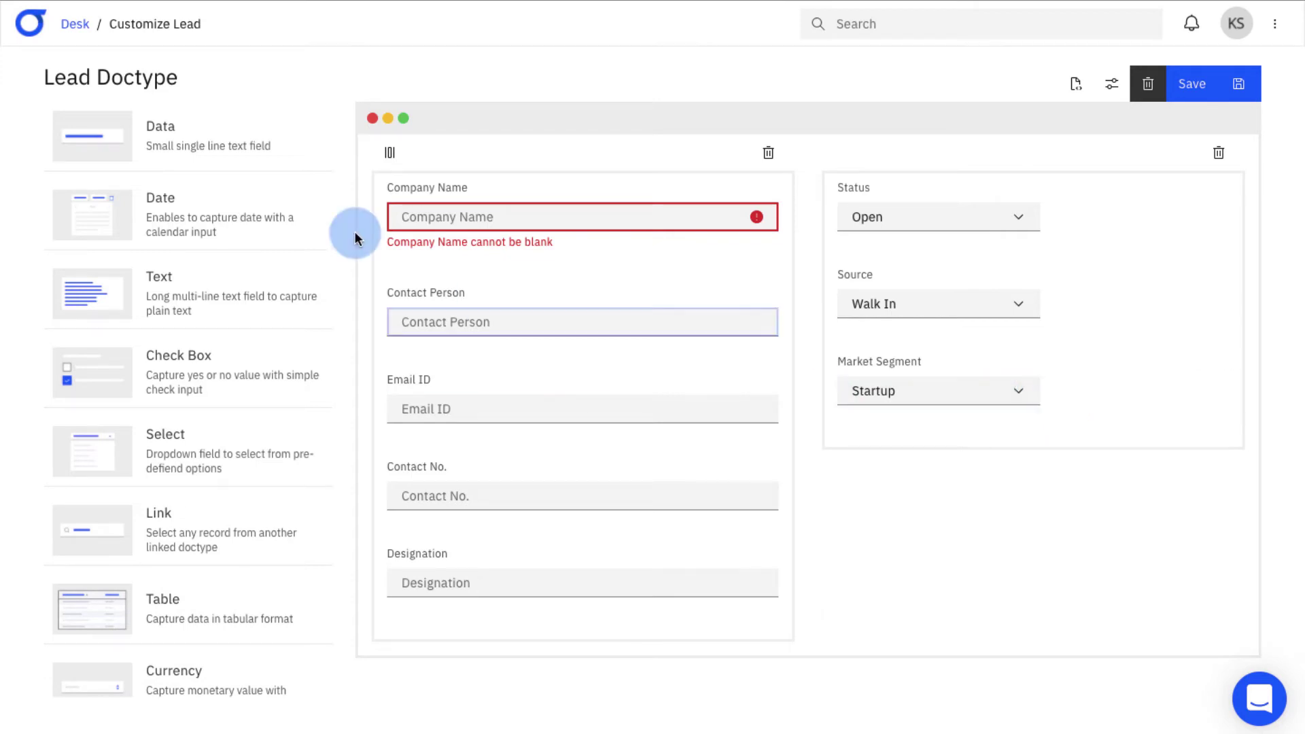
pyautogui.moveTo(270, 219); pyautogui.dragTo(945, 454)
pyautogui.click(1189, 449)
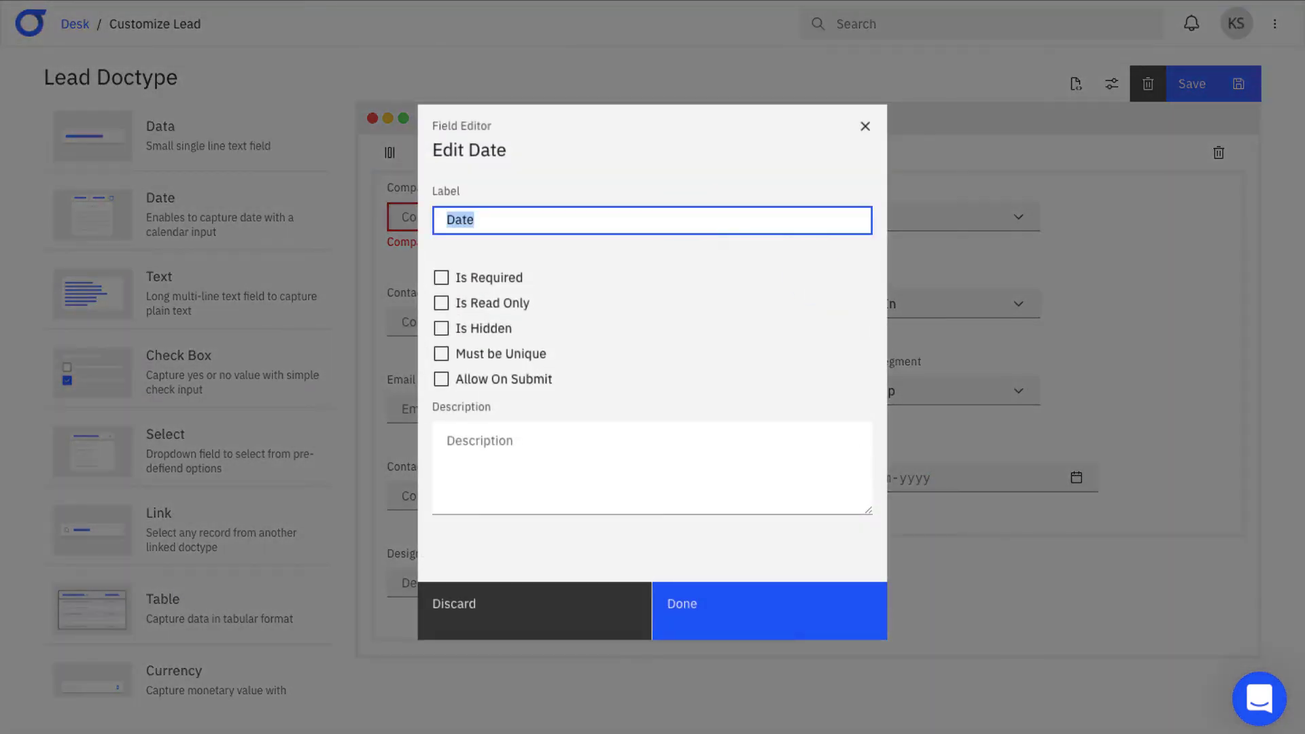
pyautogui.write('Next Contact Date')
pyautogui.click(722, 604)
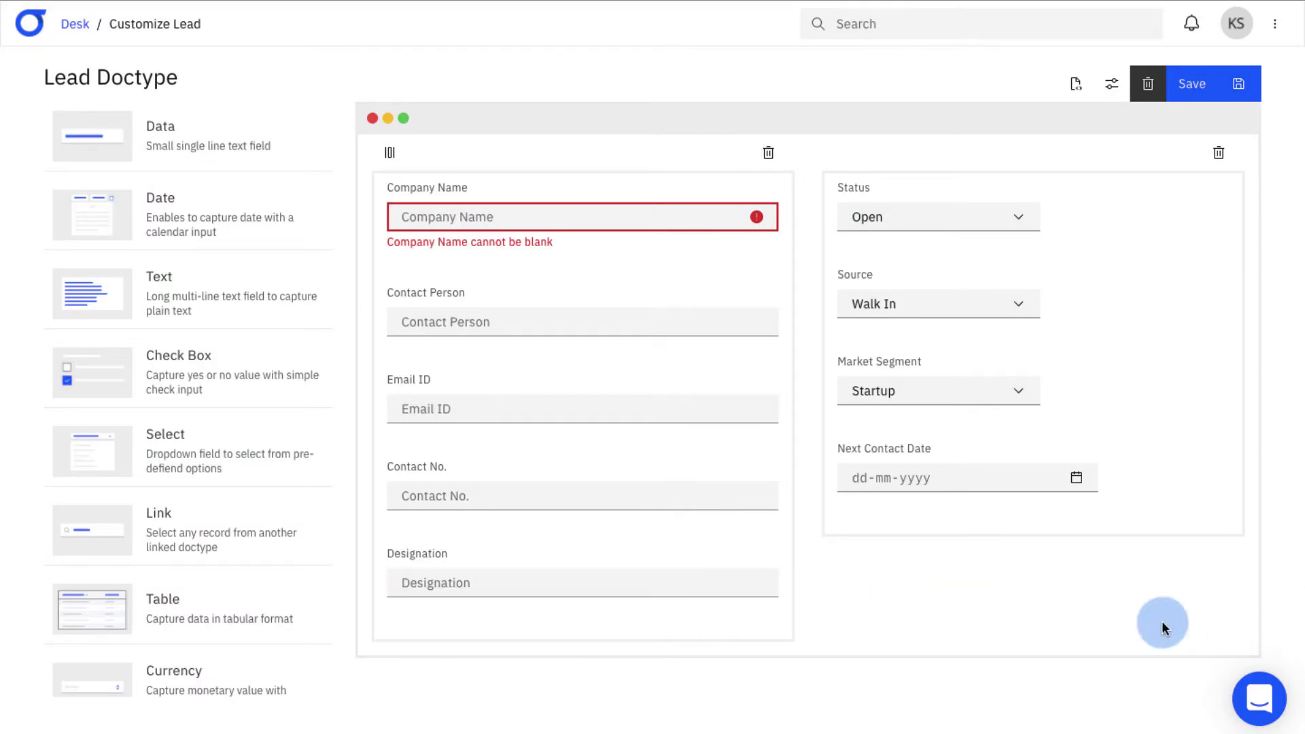
pyautogui.scroll(-1, 1161, 621)
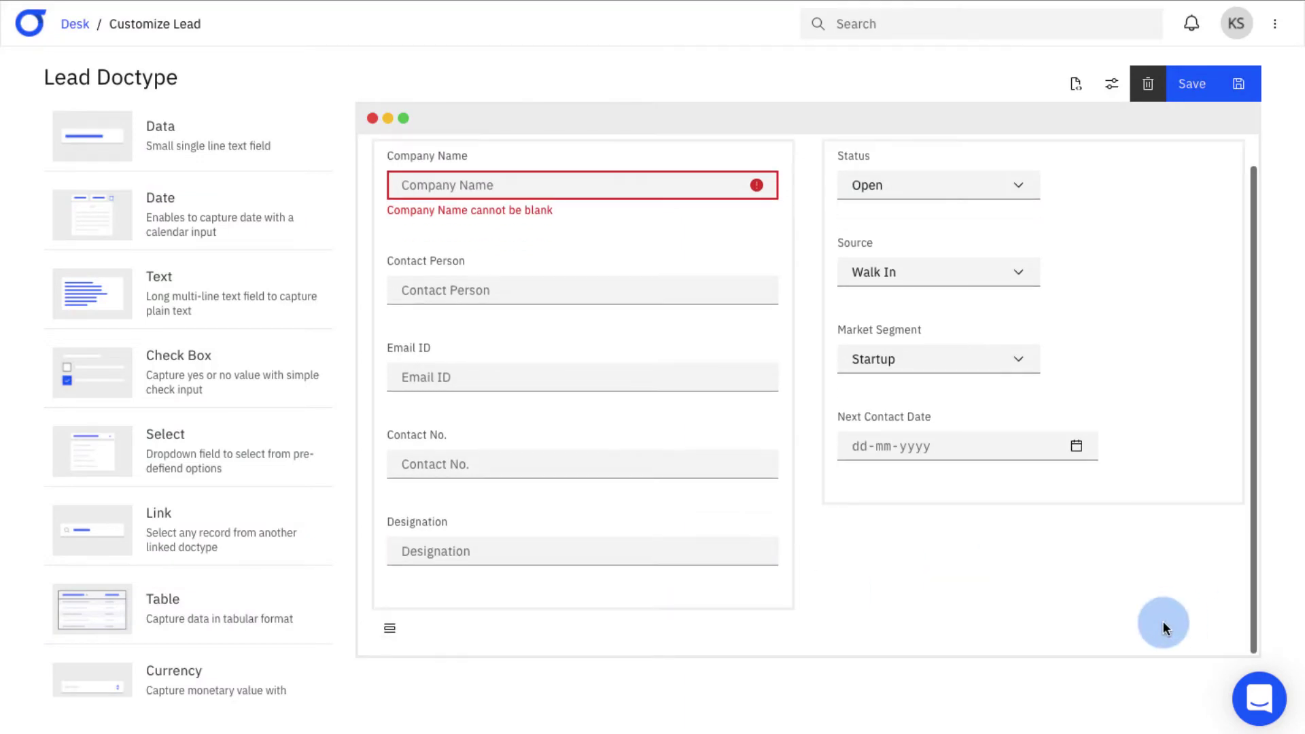
# - Add a row below the columns, place a Table field in it, and open its settings
pyautogui.click(393, 637)
pyautogui.scroll(-3, 839, 607)
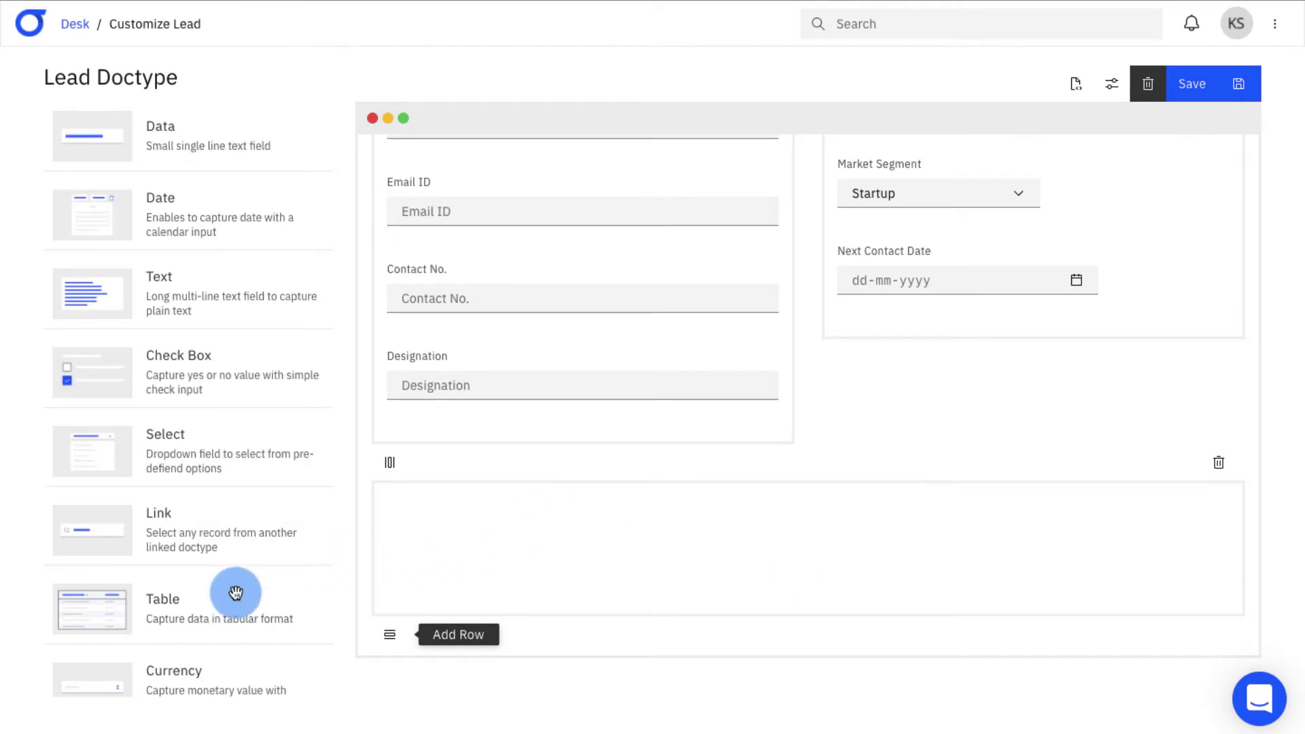
pyautogui.moveTo(242, 592); pyautogui.dragTo(584, 531)
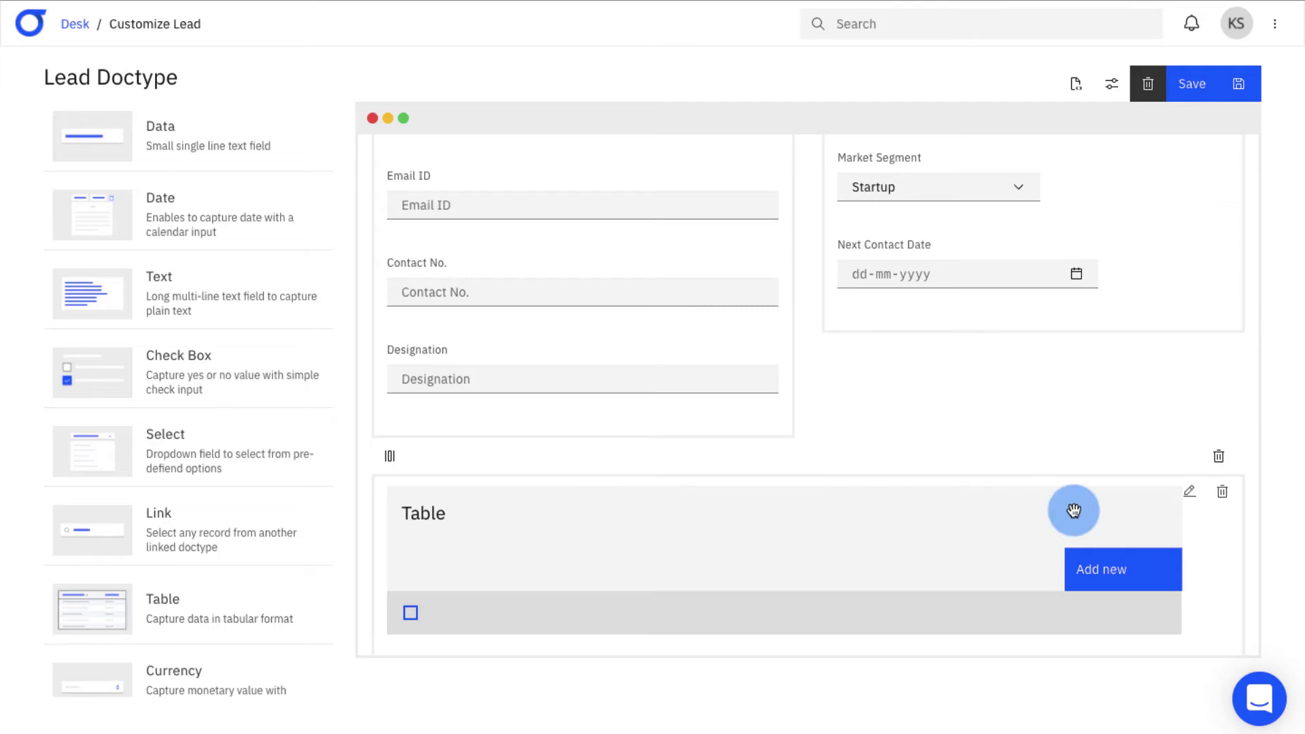
pyautogui.click(1190, 494)
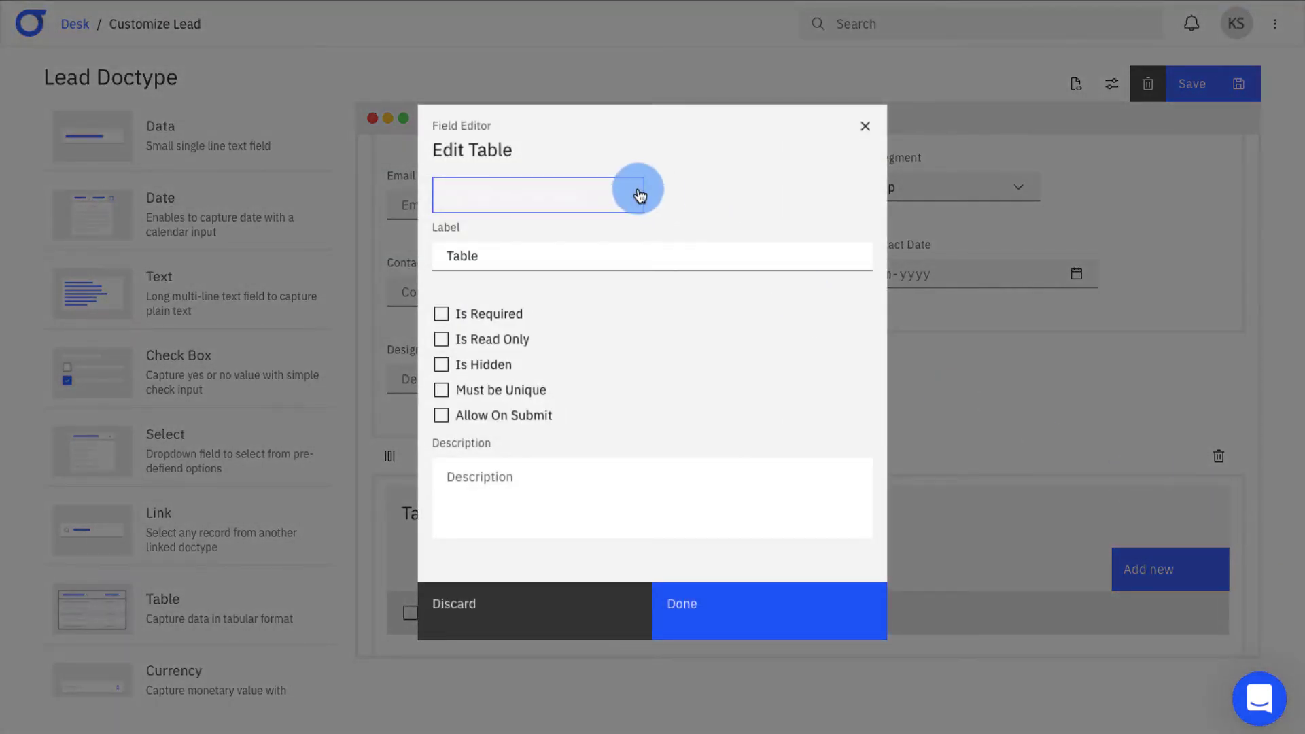
# - Add an Item Name Data column to the table, shown in list view
pyautogui.click(640, 196)
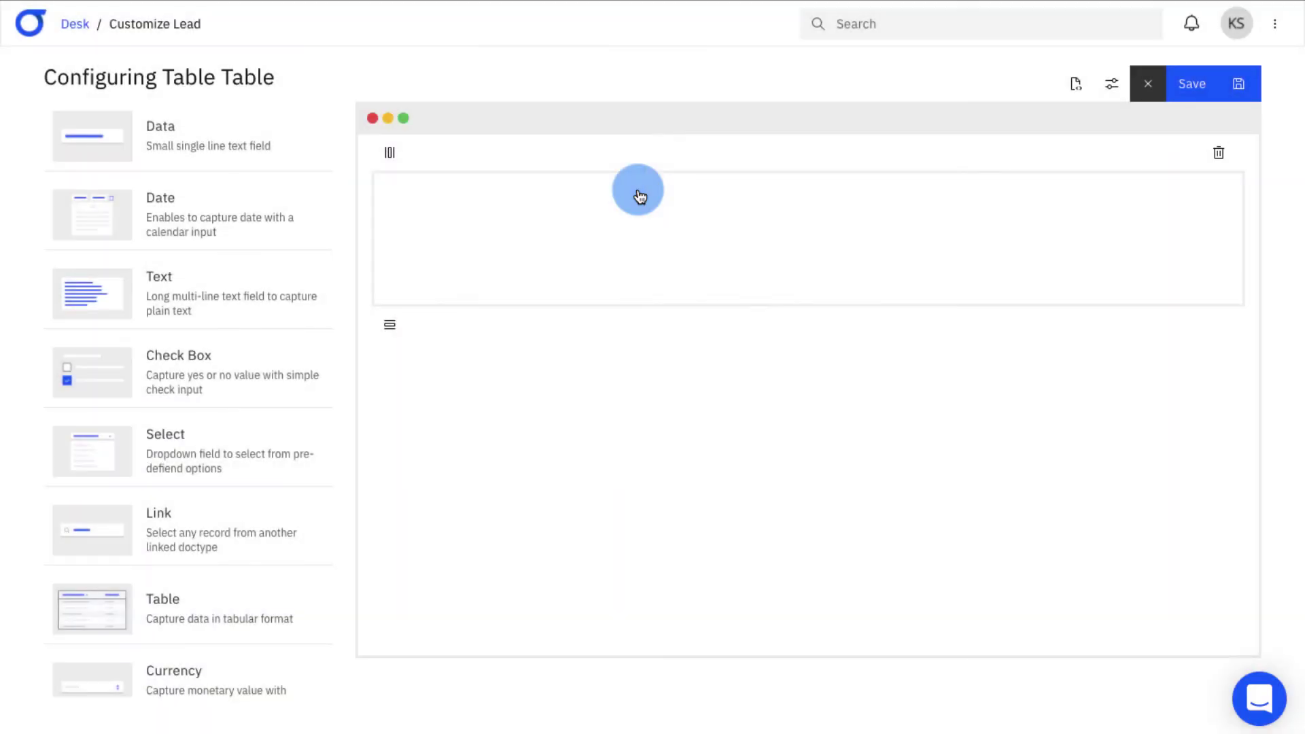
pyautogui.moveTo(182, 145); pyautogui.dragTo(984, 198)
pyautogui.click(1186, 189)
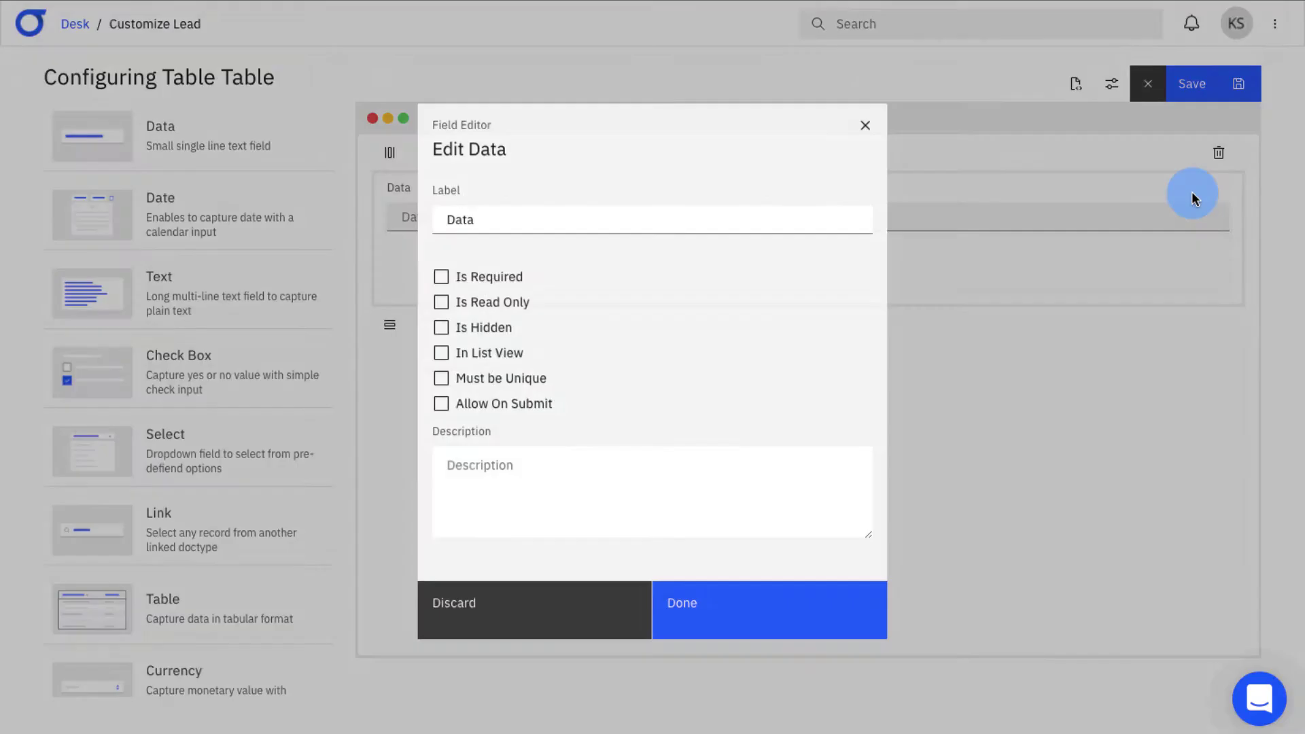
pyautogui.moveTo(475, 220); pyautogui.dragTo(417, 221)
pyautogui.write('Item Name')
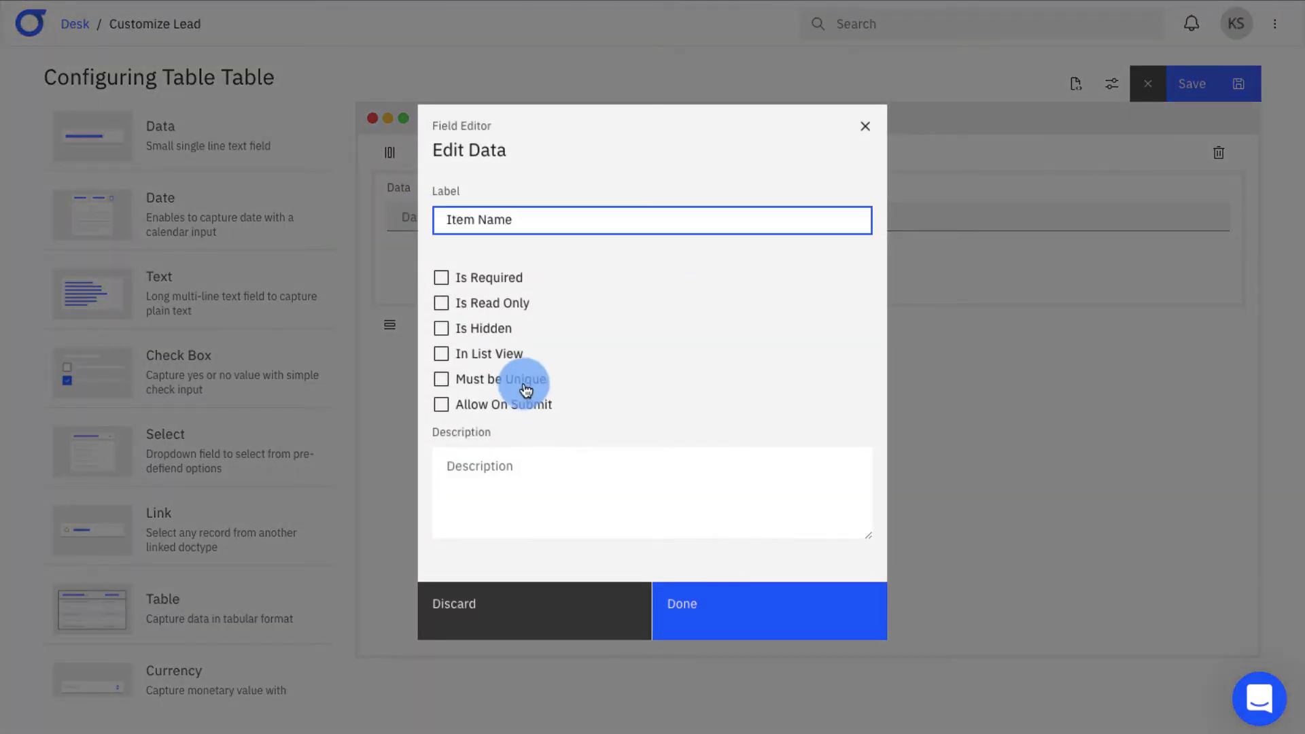
pyautogui.click(510, 354)
pyautogui.click(730, 600)
# - Add an integer Qty. column and a currency Rate column shown in list view
pyautogui.scroll(-5, 266, 584)
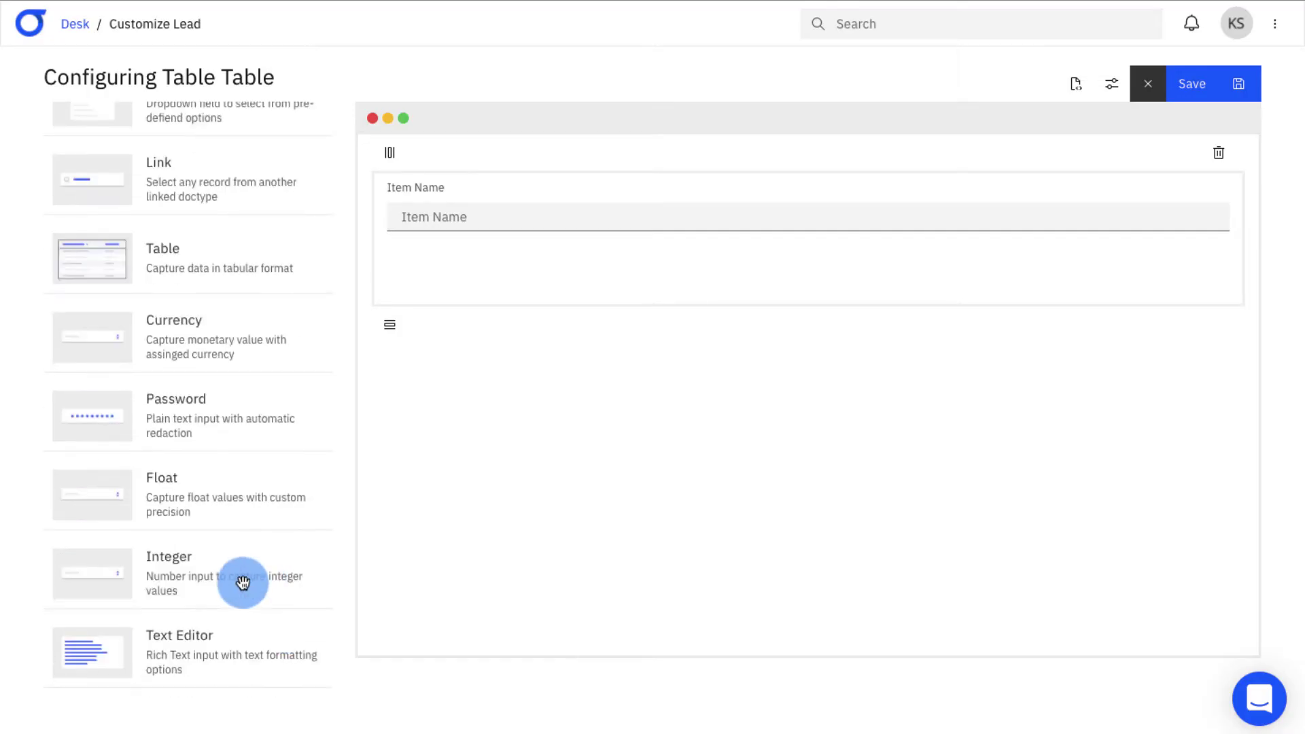
pyautogui.moveTo(245, 580); pyautogui.dragTo(680, 299)
pyautogui.click(1183, 271)
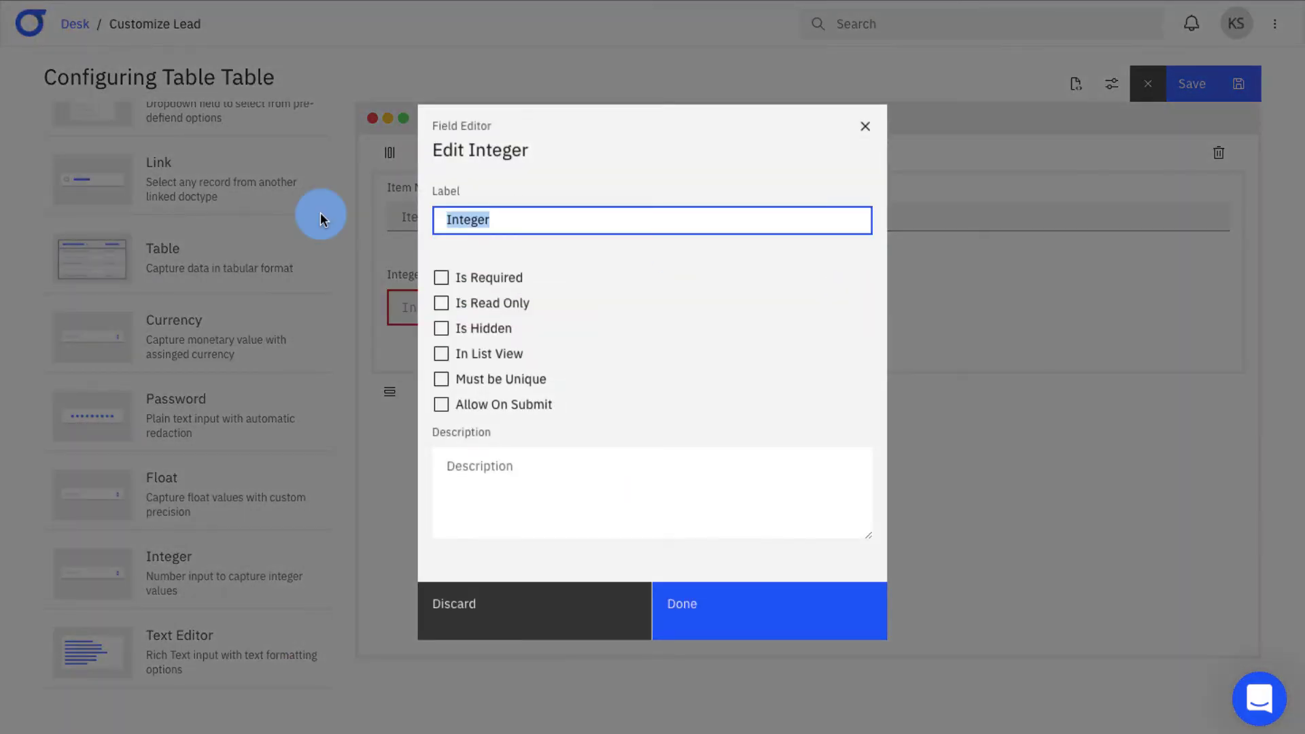
pyautogui.write('Qty.')
pyautogui.click(673, 603)
pyautogui.moveTo(225, 343); pyautogui.dragTo(516, 384)
pyautogui.click(1185, 369)
pyautogui.write('Rate')
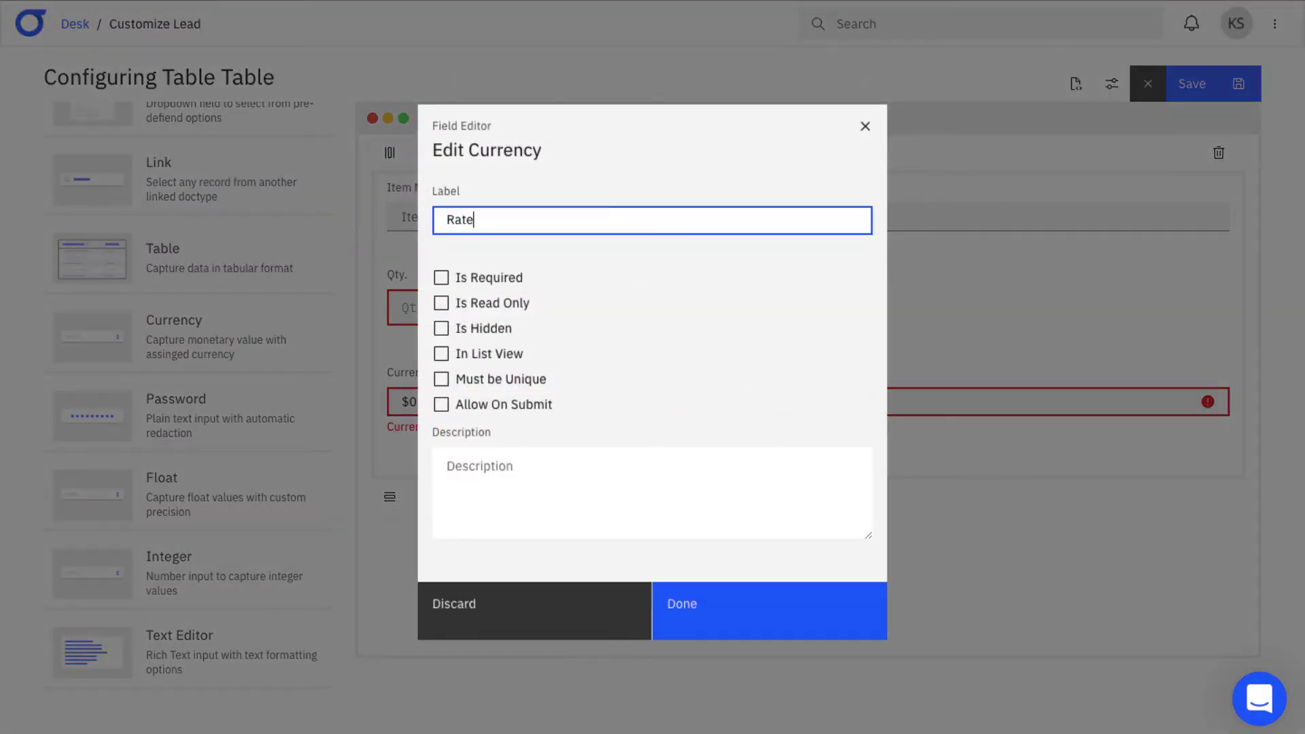
pyautogui.click(441, 354)
pyautogui.click(747, 598)
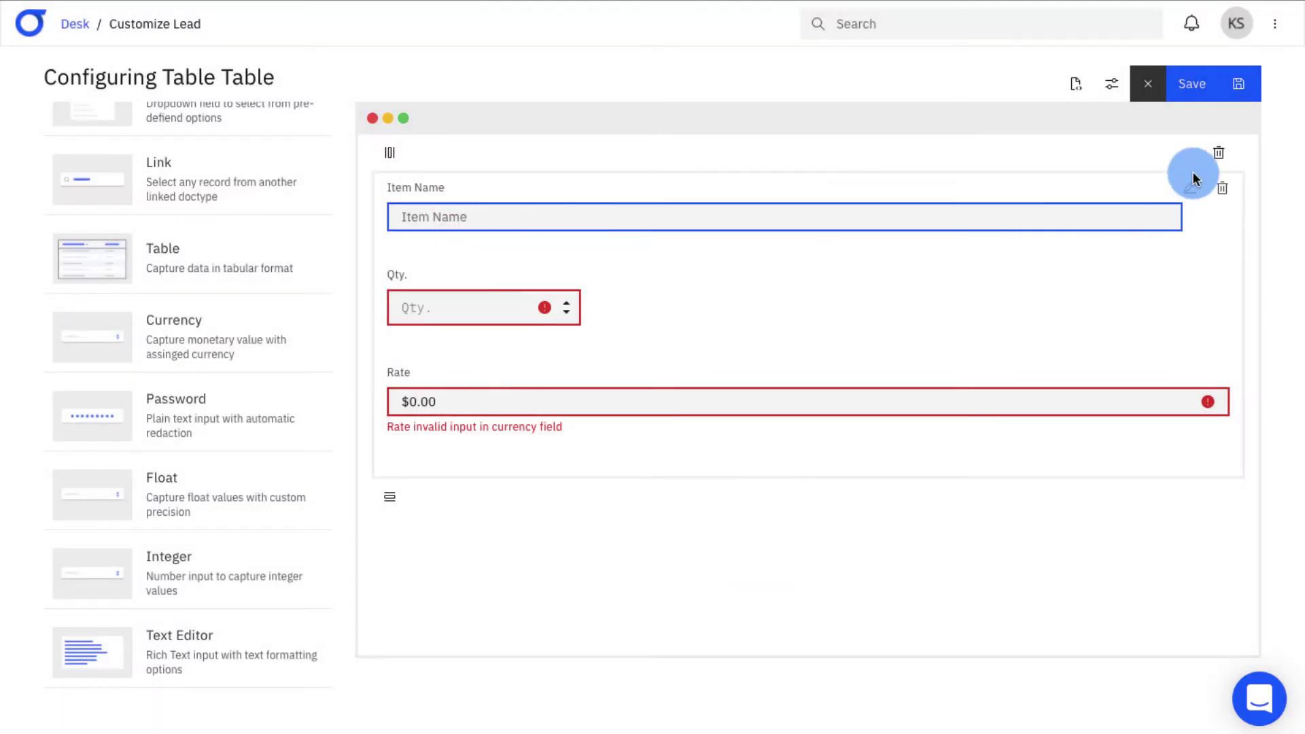
# - Close the table editor, save the Lead doctype with Item Details, and return to CRM
pyautogui.click(1158, 105)
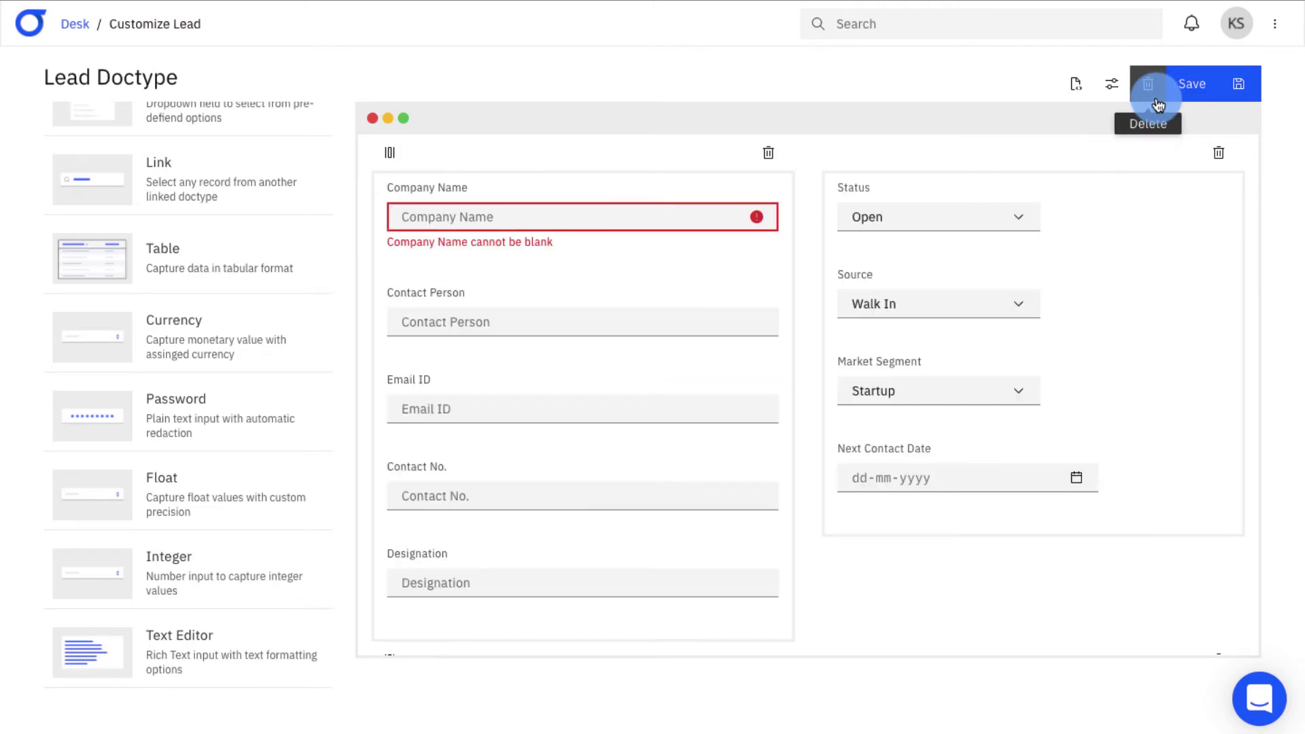
pyautogui.scroll(-4, 1254, 261)
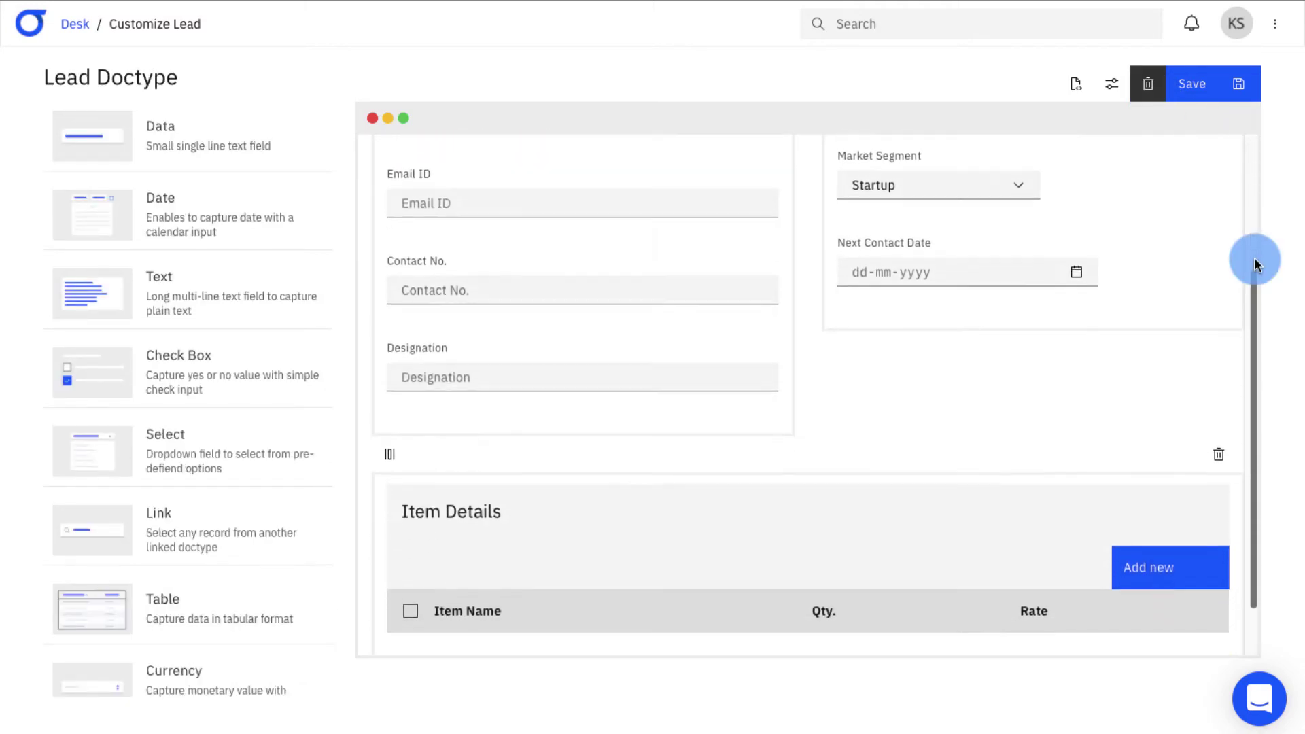
pyautogui.scroll(4, 1254, 258)
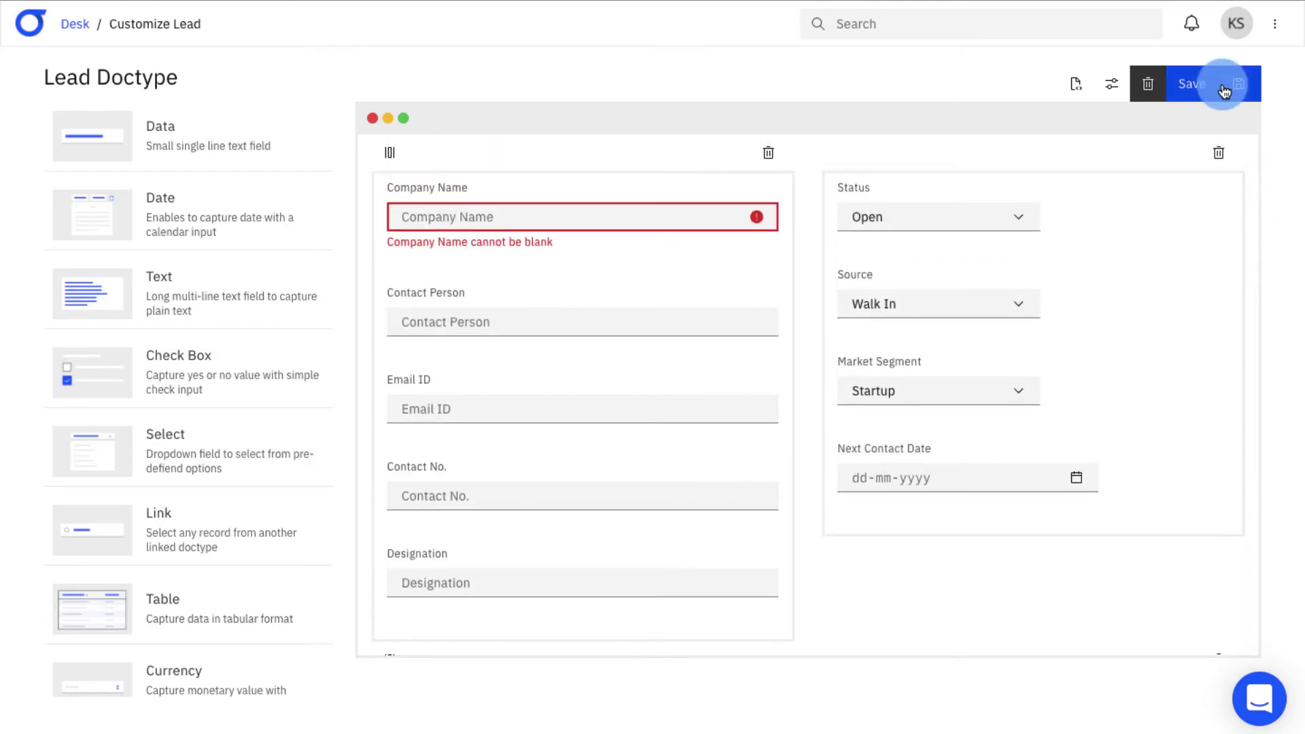
pyautogui.click(1223, 90)
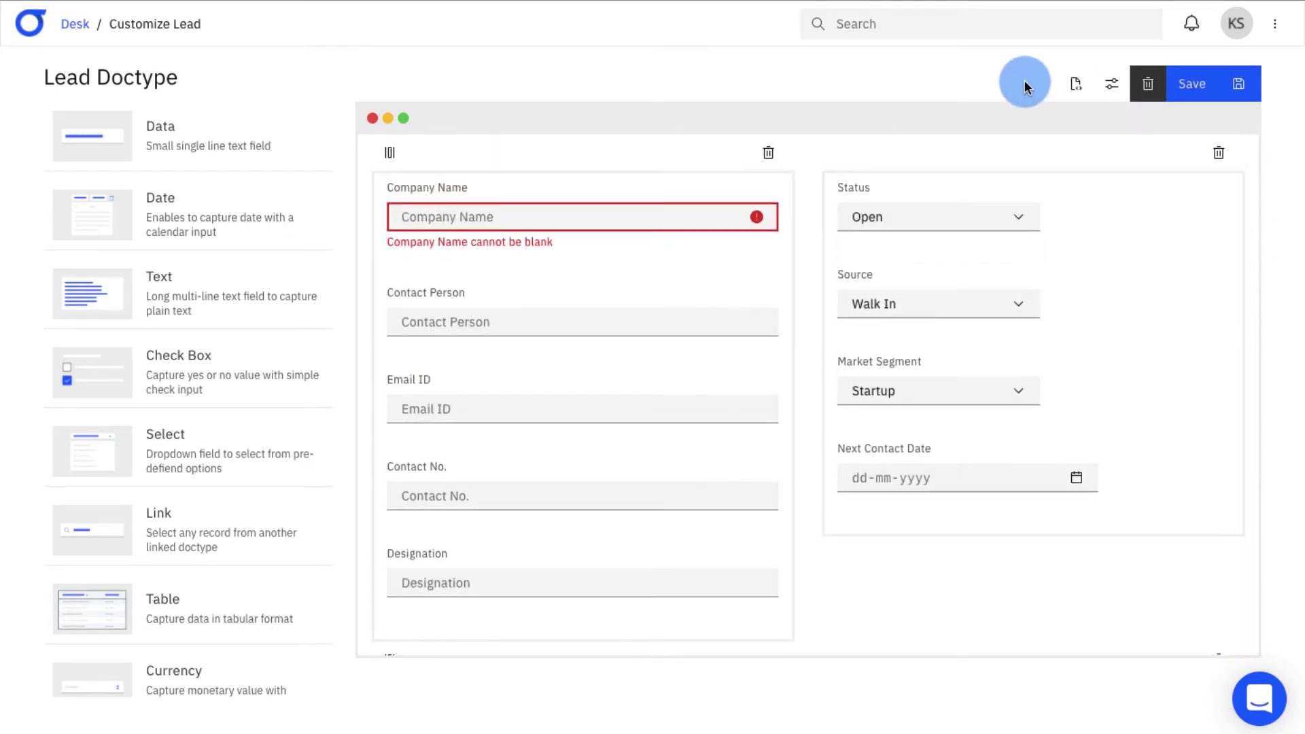
pyautogui.click(76, 24)
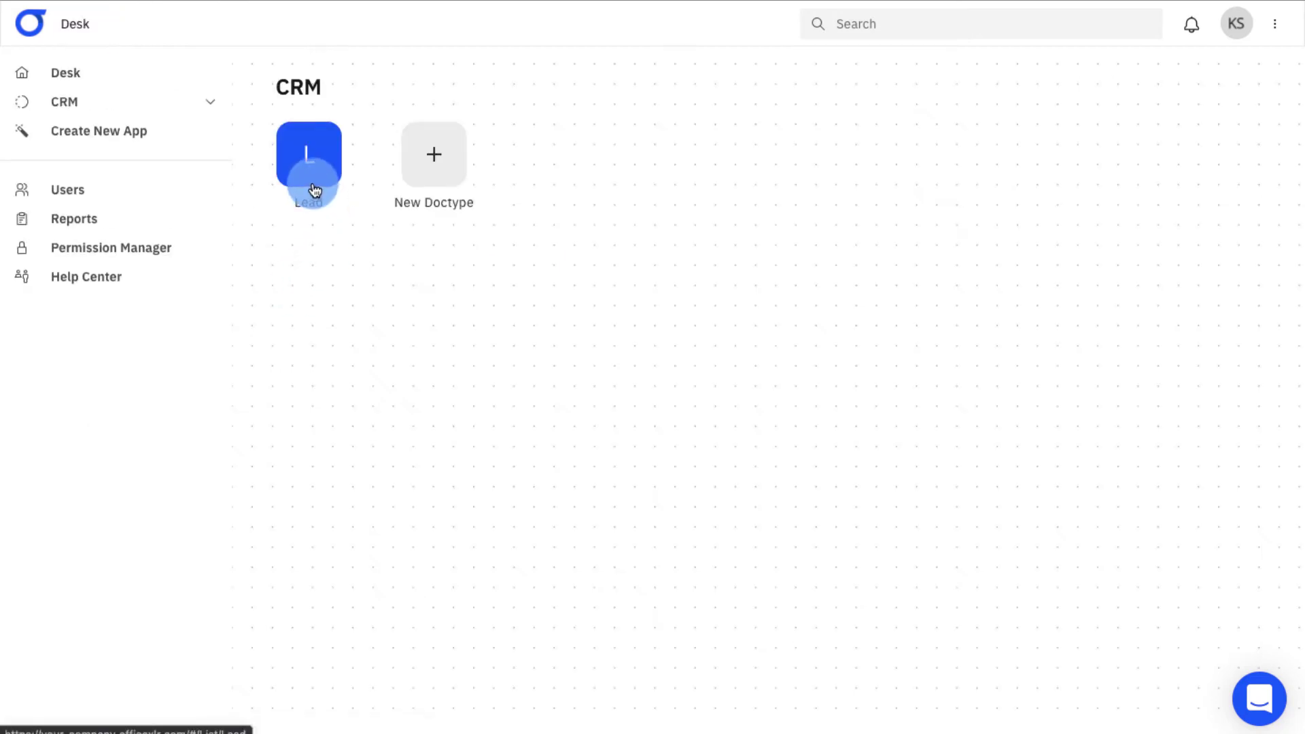
# - Start a new Lead with company name Pied Piper and the contact person's name
pyautogui.click(314, 156)
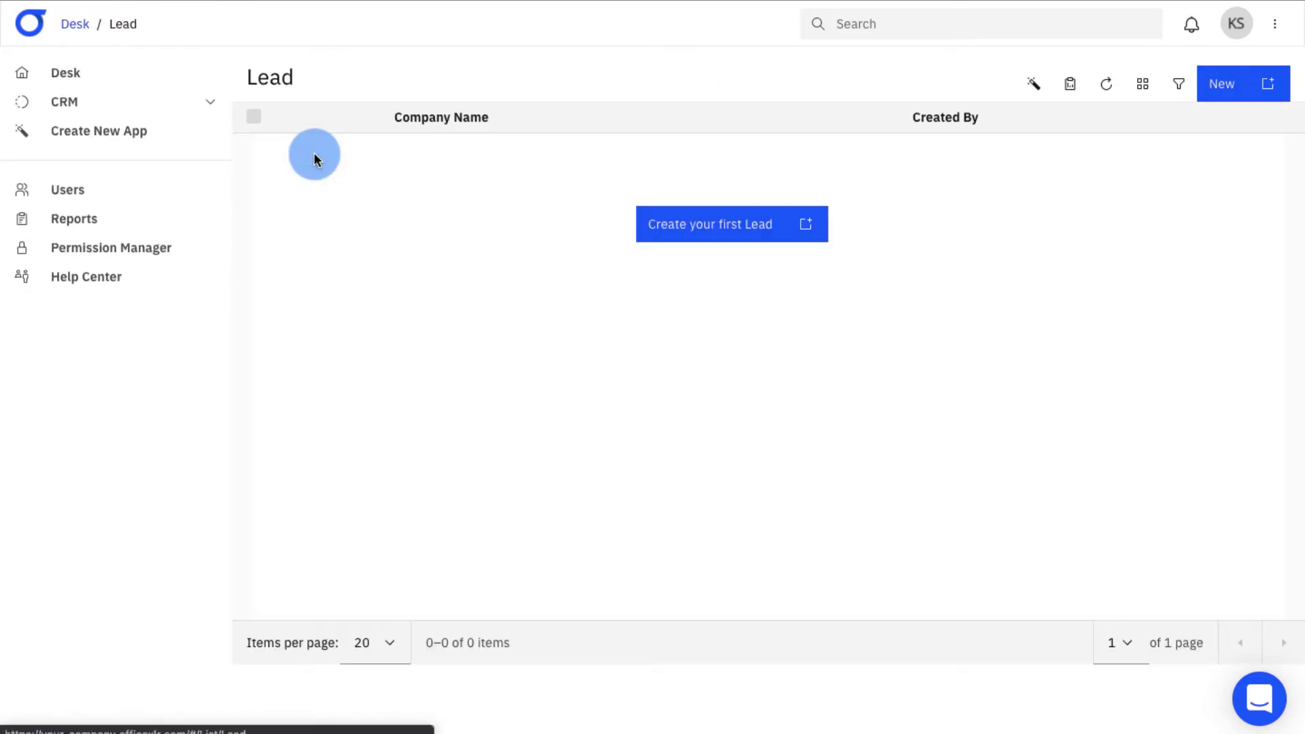
pyautogui.click(808, 229)
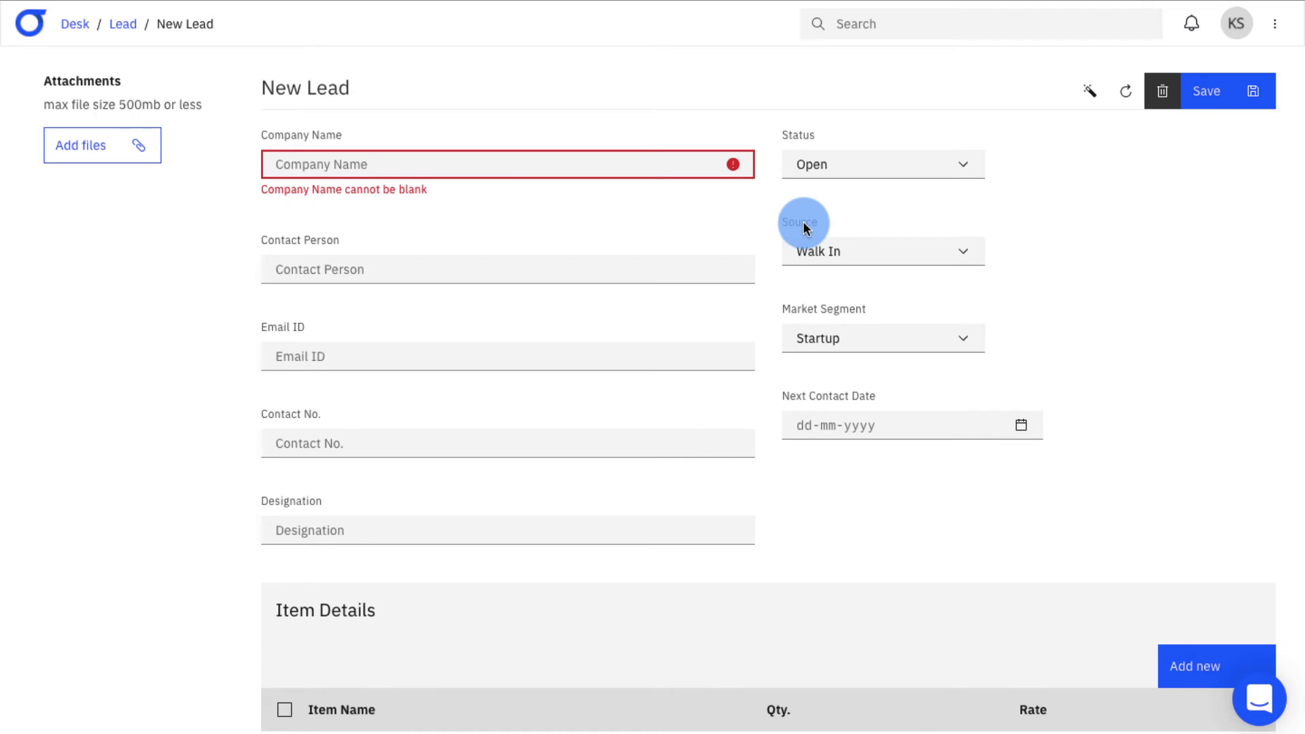
pyautogui.click(505, 166)
pyautogui.write('Pied Piper')
pyautogui.click(276, 251)
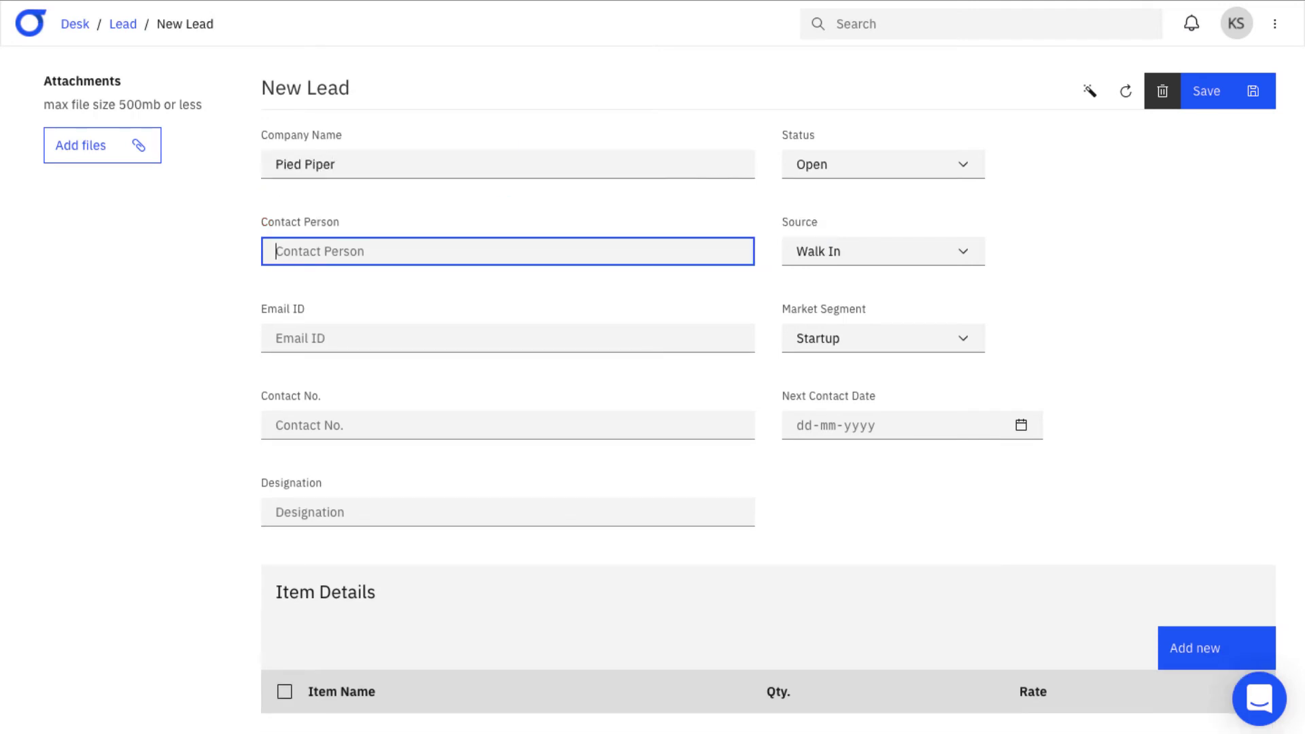
pyautogui.write('Jared Dunn')
# - Fill in the contact's e-mail address, phone number, and designation Head
pyautogui.click(285, 338)
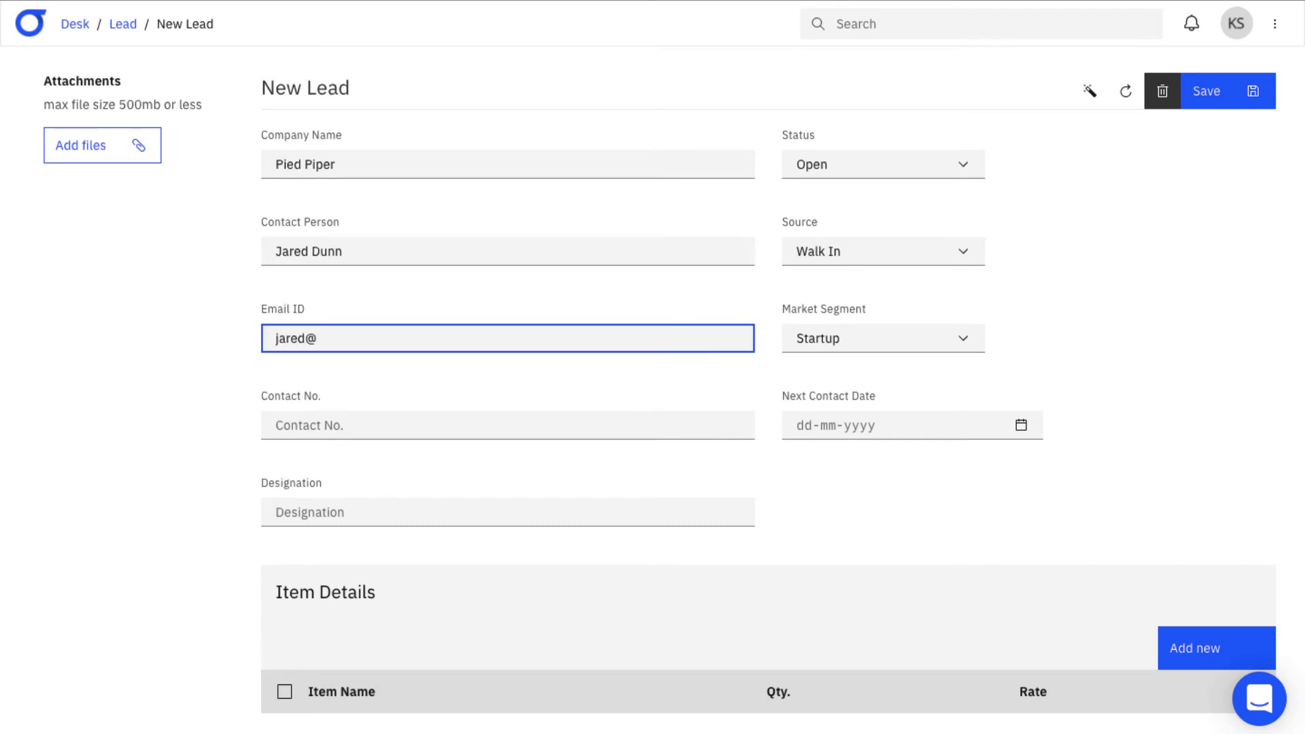
pyautogui.press('Tab')
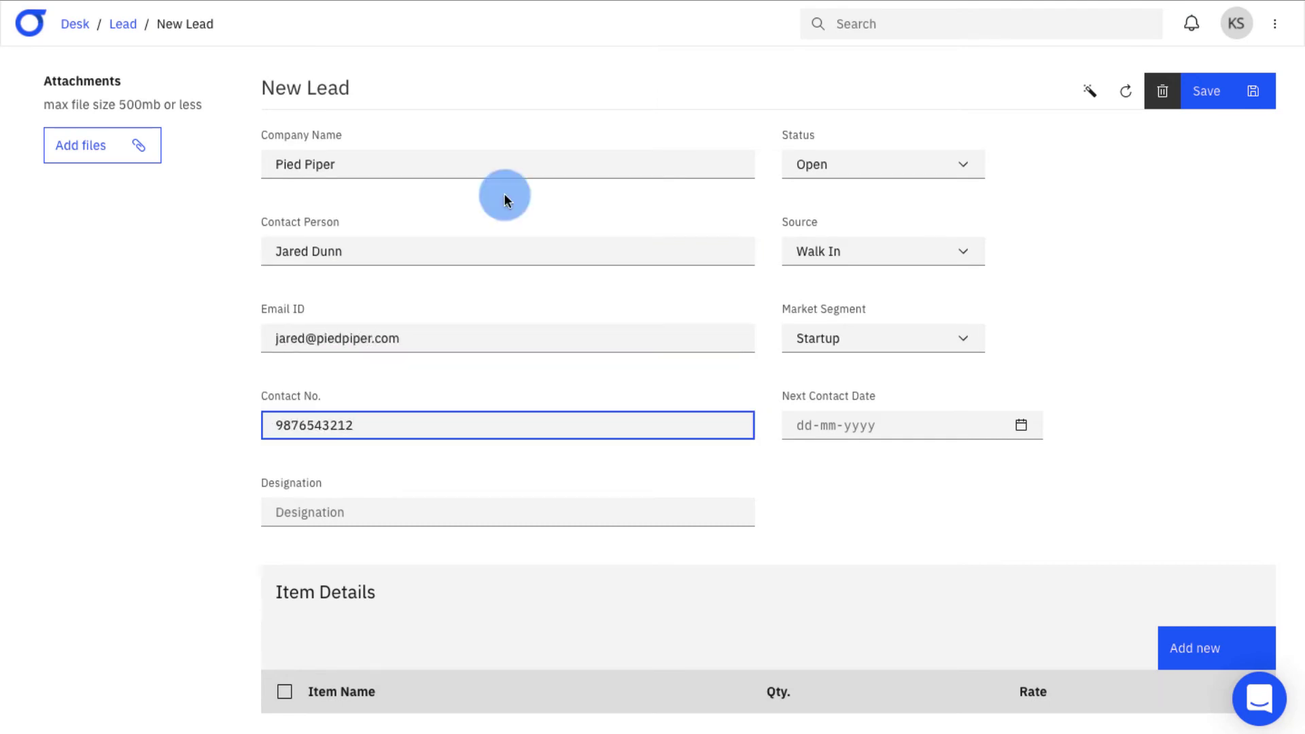
pyautogui.click(411, 511)
pyautogui.write('Head - Business Development')
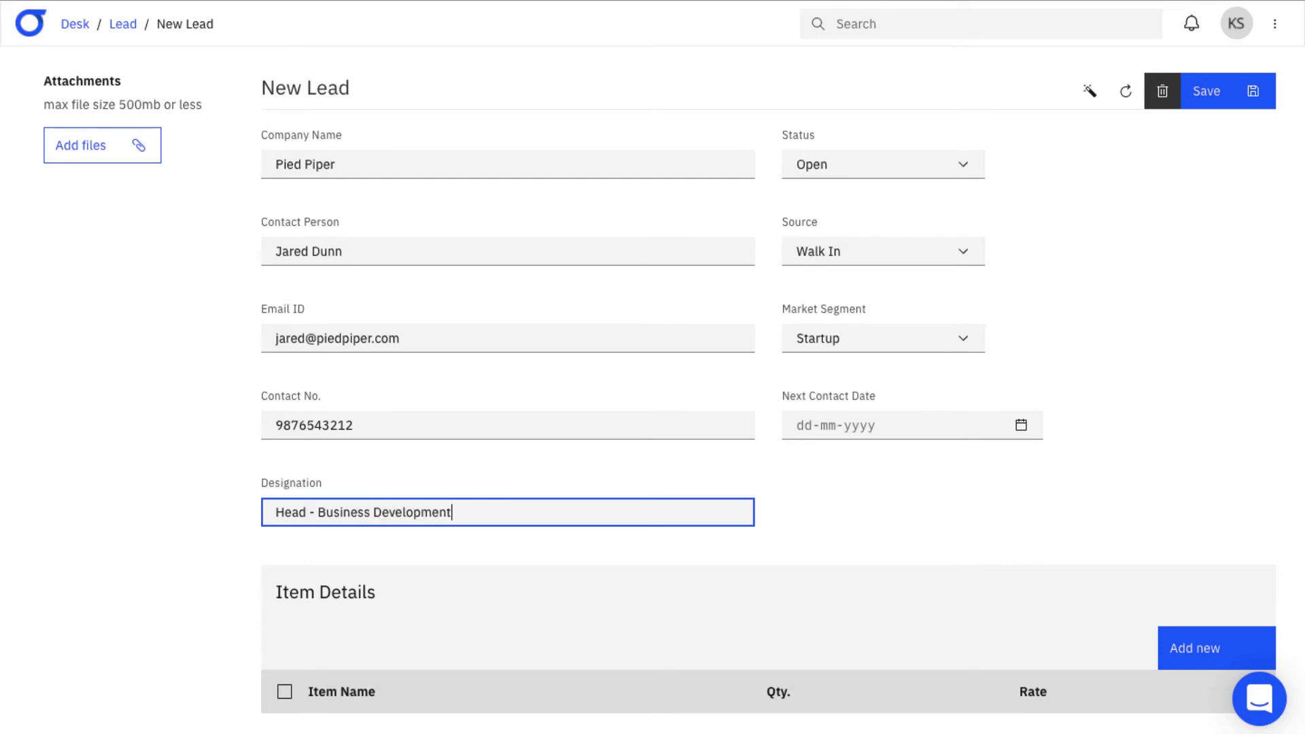
# - Set status Interested, source Cold Calling, segment Startup, next contact 31-01-2021, and add an item row
pyautogui.click(920, 171)
pyautogui.click(920, 184)
pyautogui.click(929, 254)
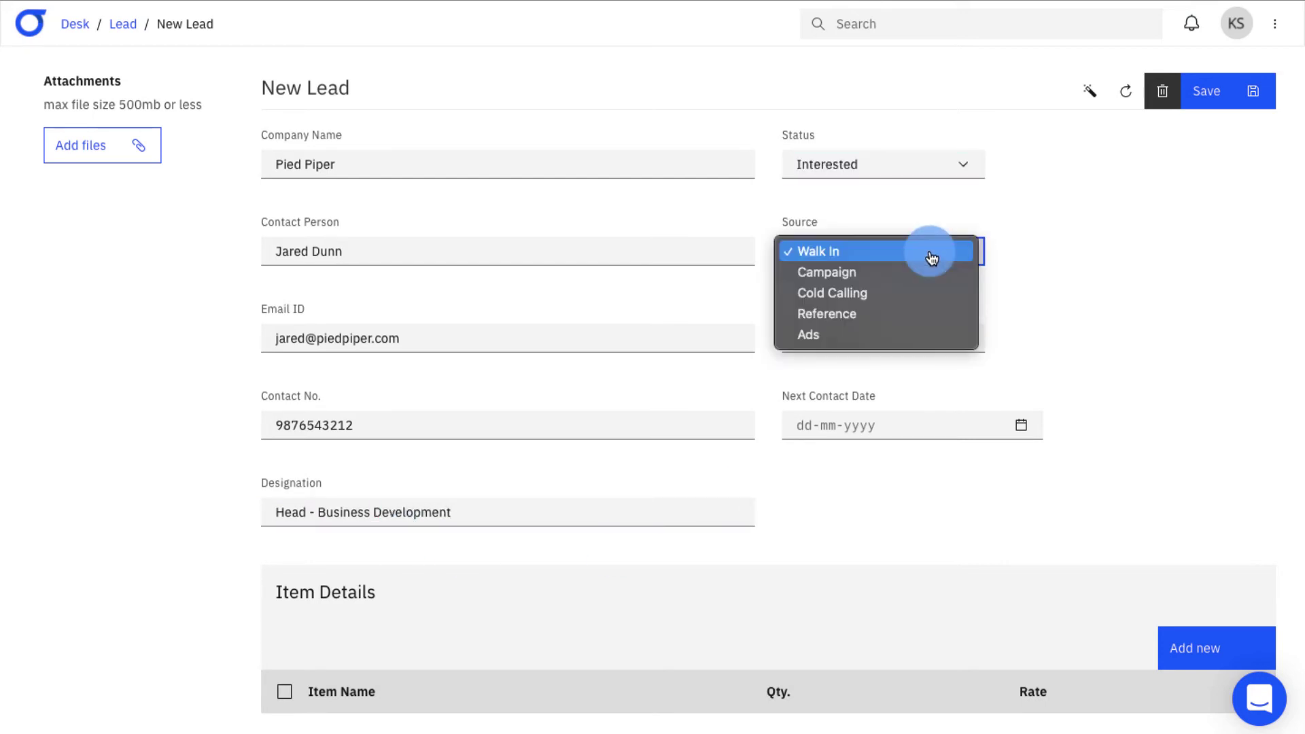
pyautogui.click(931, 299)
pyautogui.click(927, 338)
pyautogui.click(926, 336)
pyautogui.click(912, 426)
pyautogui.click(804, 717)
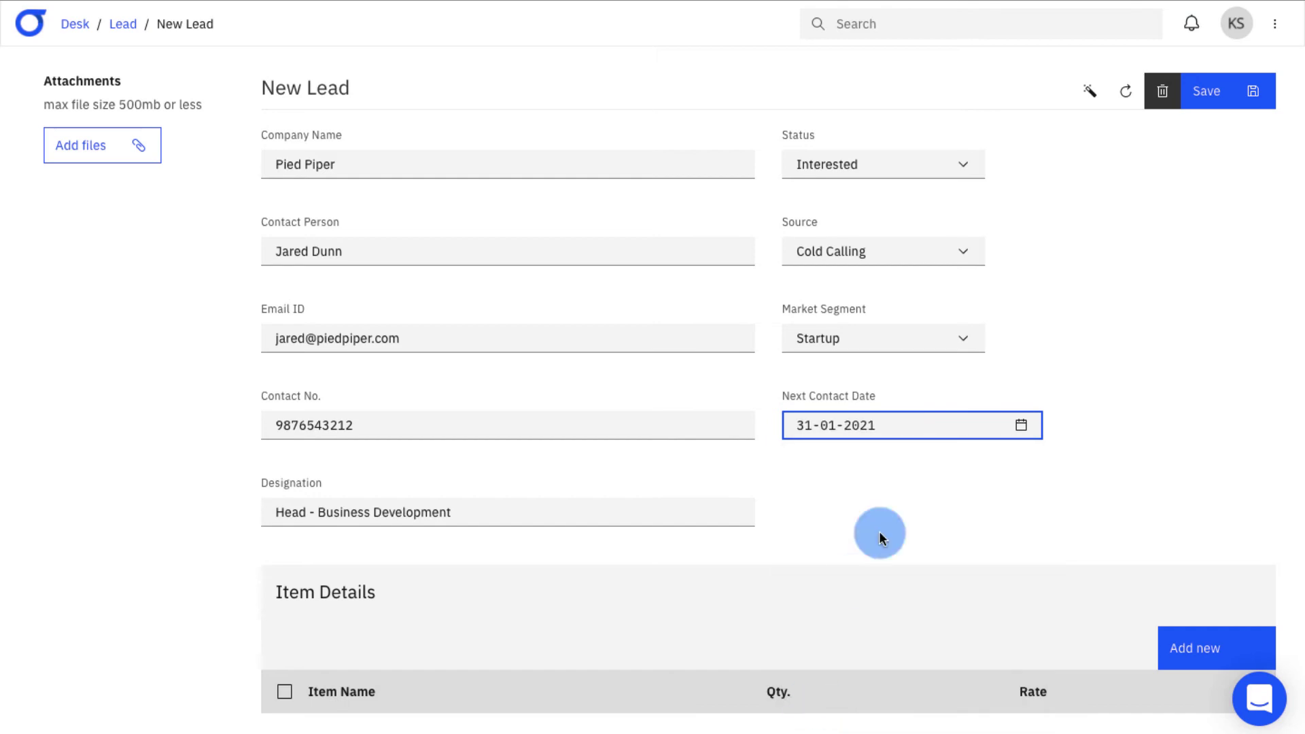
pyautogui.scroll(-1, 879, 533)
pyautogui.click(1186, 615)
# - Enter item Dell Optiplex with Qty 1 and Rate 100, then save the lead
pyautogui.scroll(-1, 1014, 591)
pyautogui.click(1108, 674)
pyautogui.write('De')
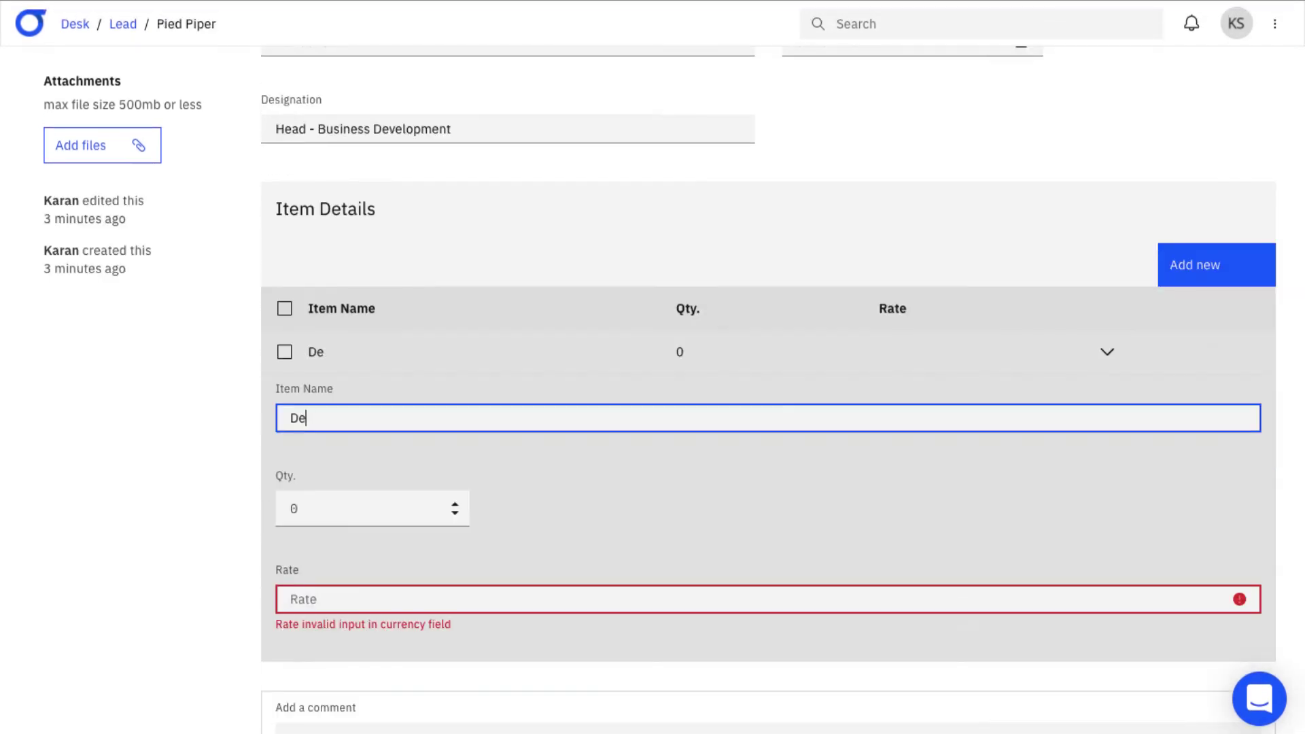
pyautogui.write('ll Optiplex')
pyautogui.click(306, 508)
pyautogui.write('1')
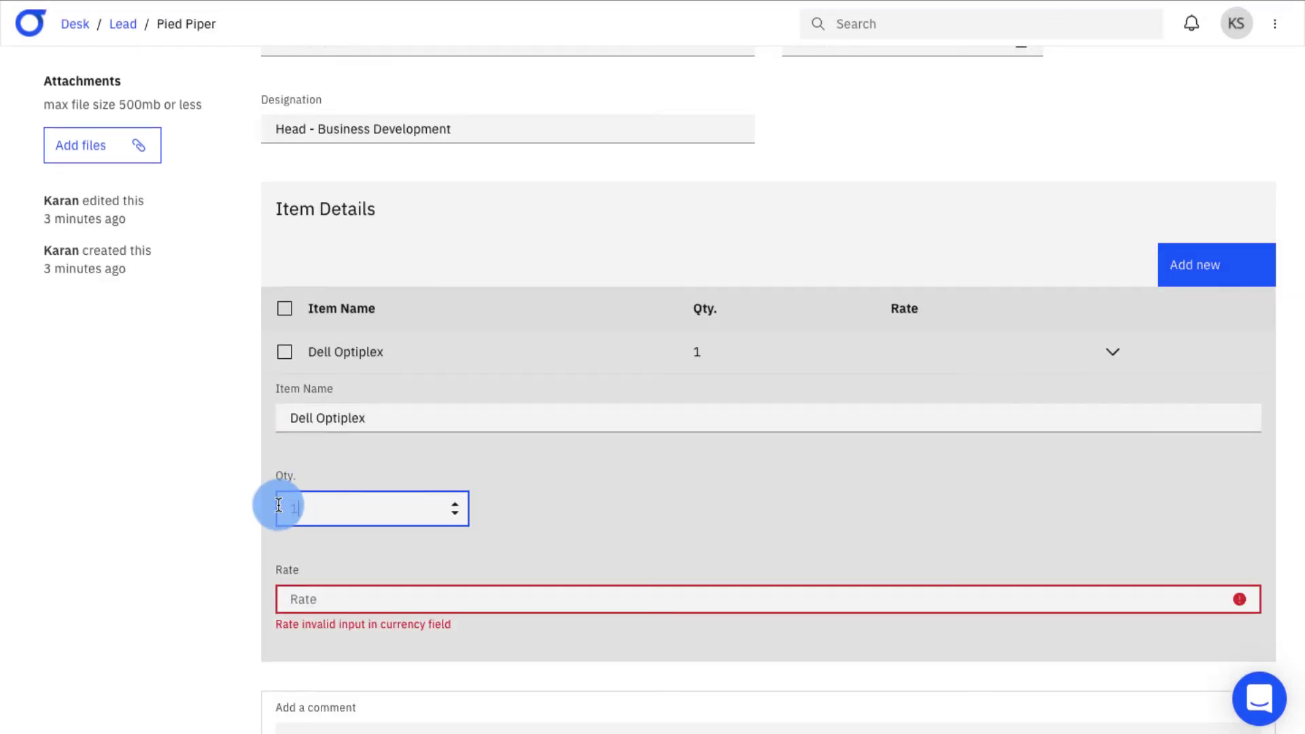
pyautogui.press('Tab')
pyautogui.write('100')
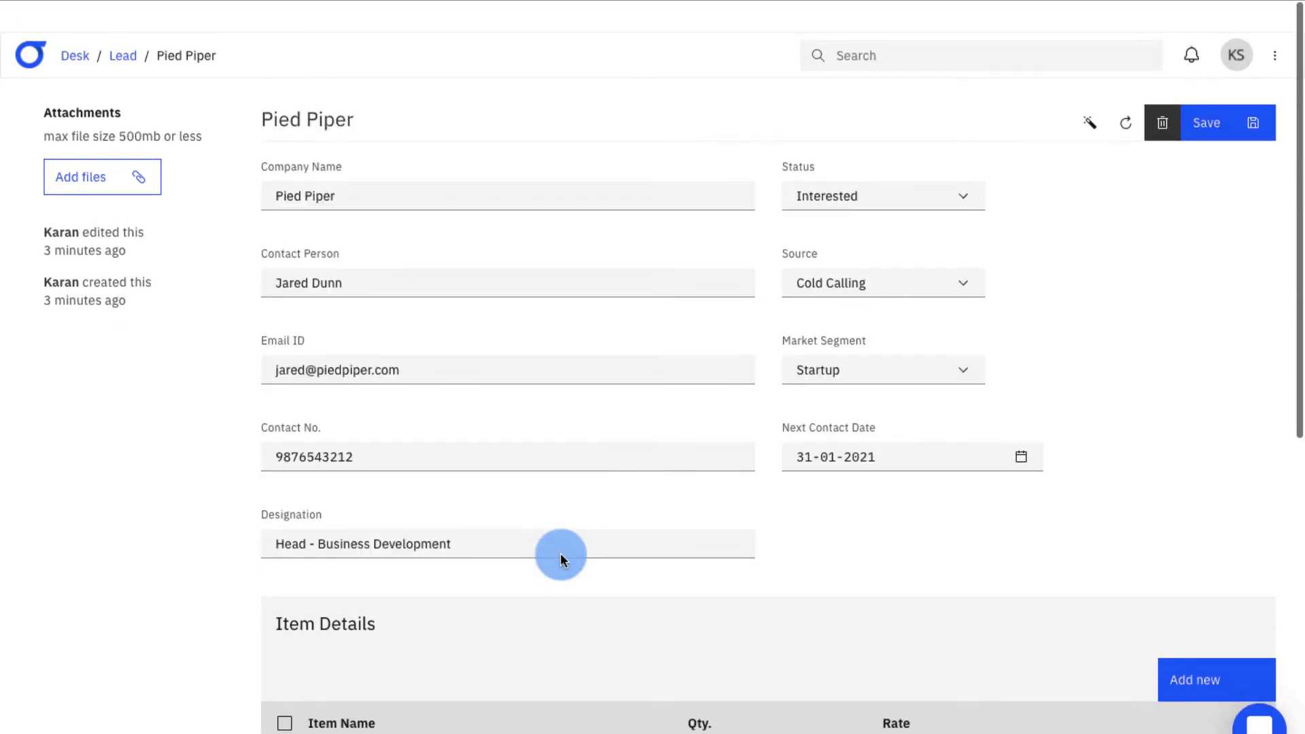
pyautogui.scroll(-1, 560, 552)
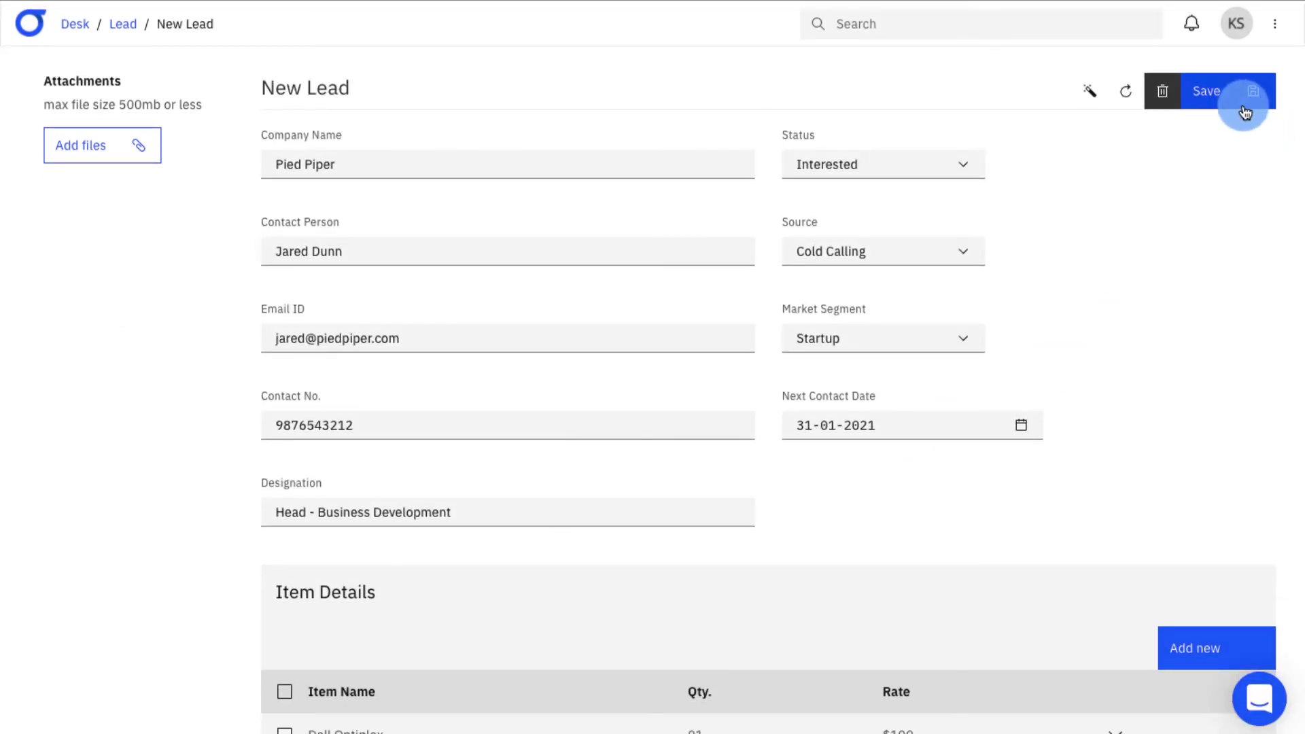
pyautogui.click(1243, 106)
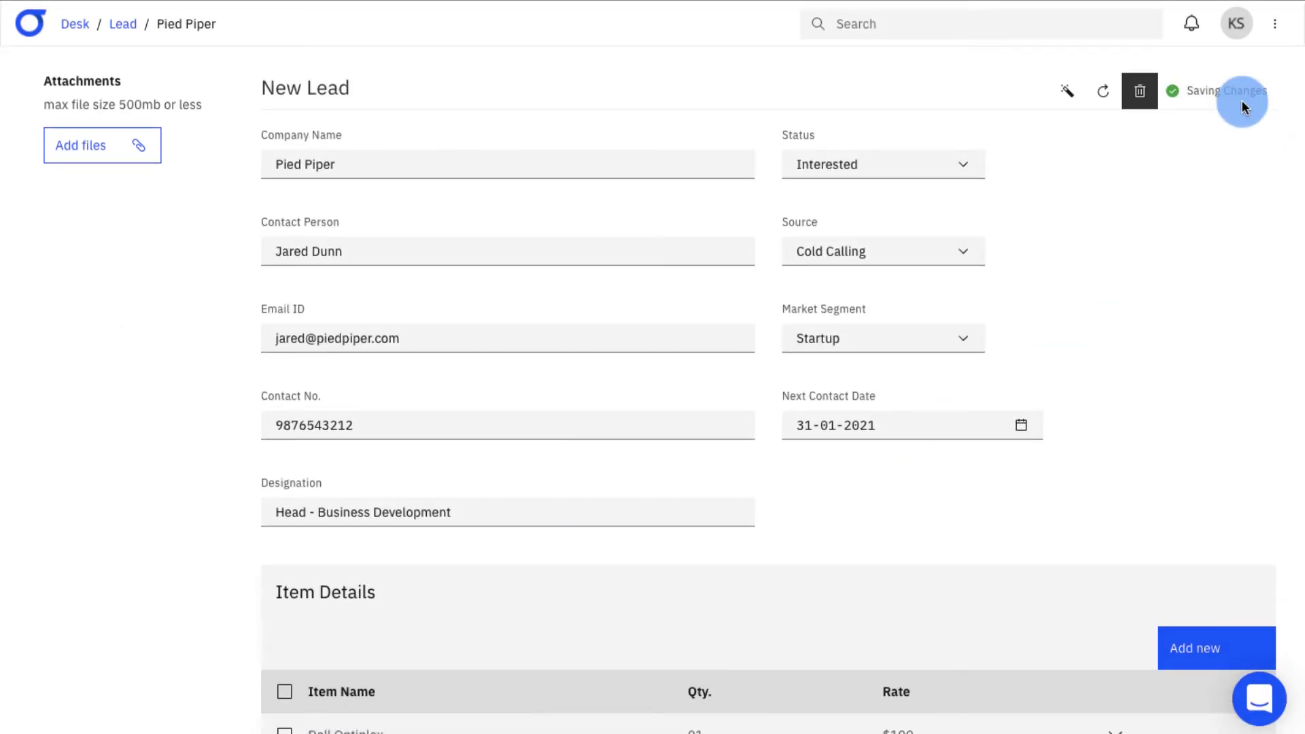
# - Go back to the Lead list and scroll through leads like DoorDash, Airbnb and Dropbox
pyautogui.click(132, 28)
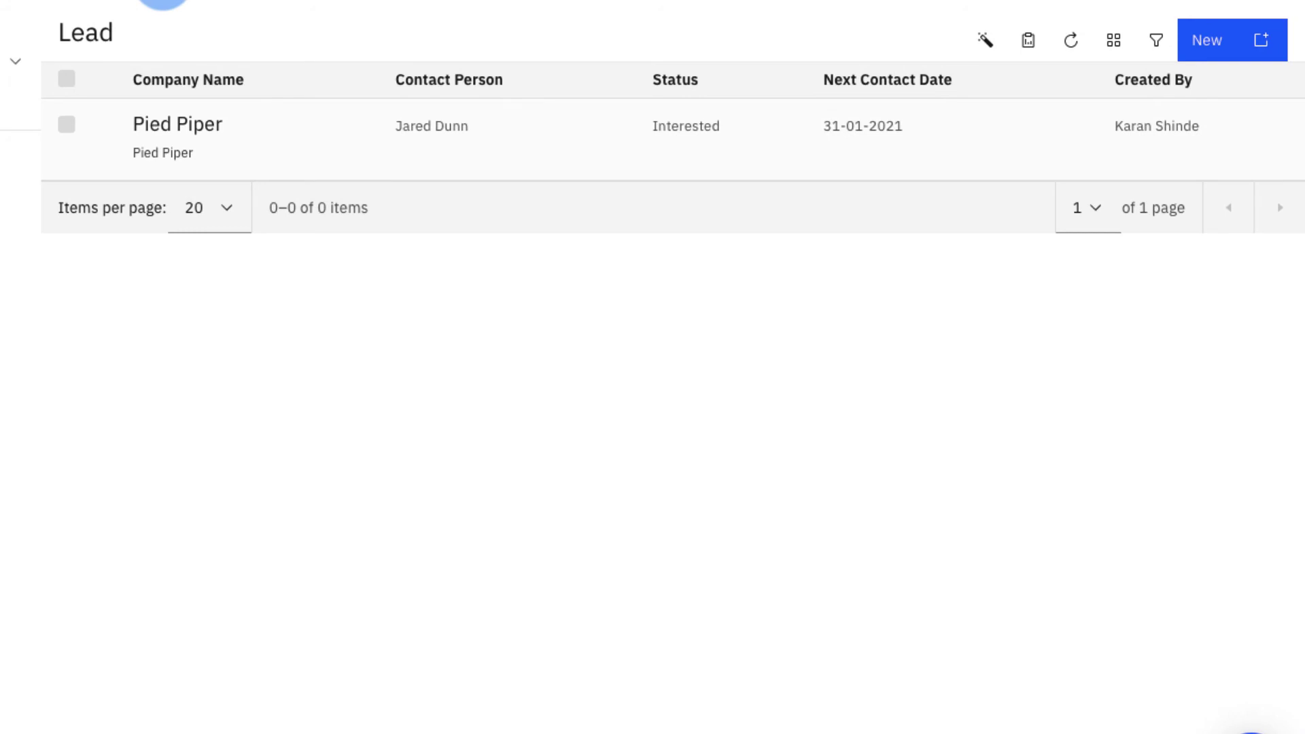
pyautogui.scroll(-7, 673, 367)
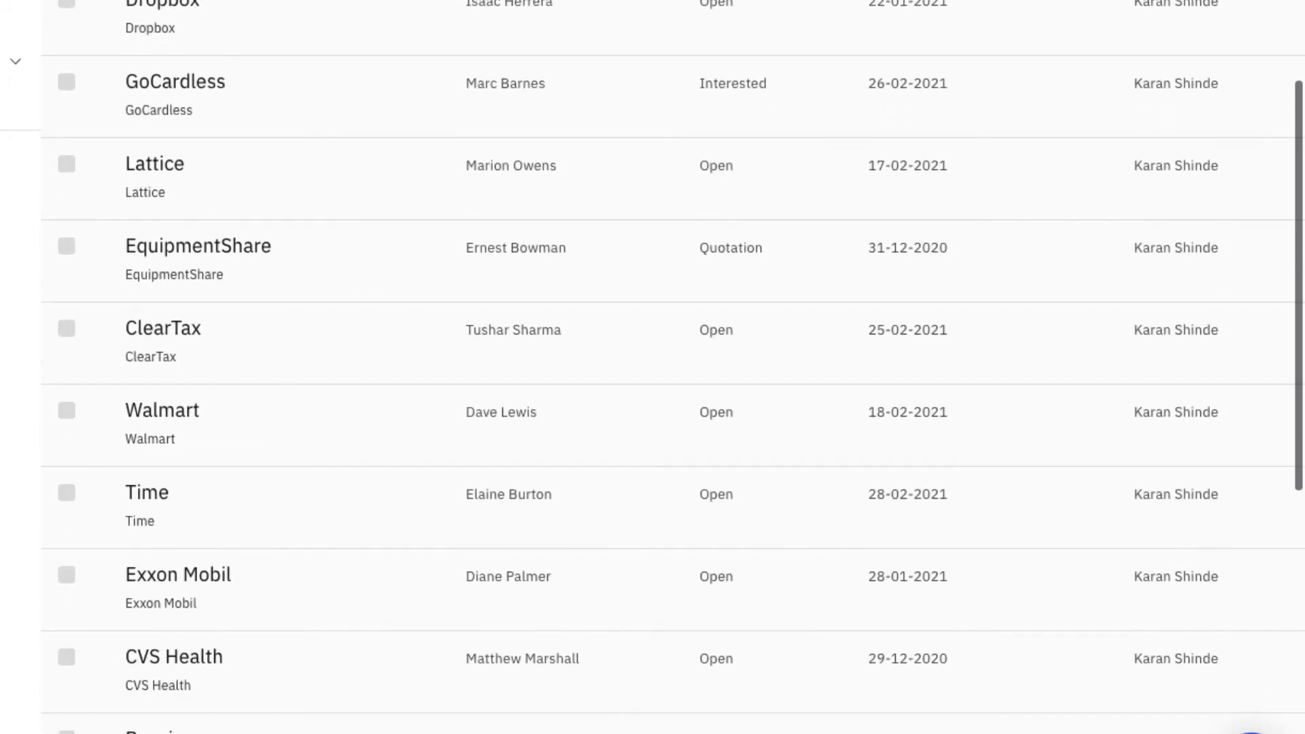
pyautogui.scroll(-7, 673, 367)
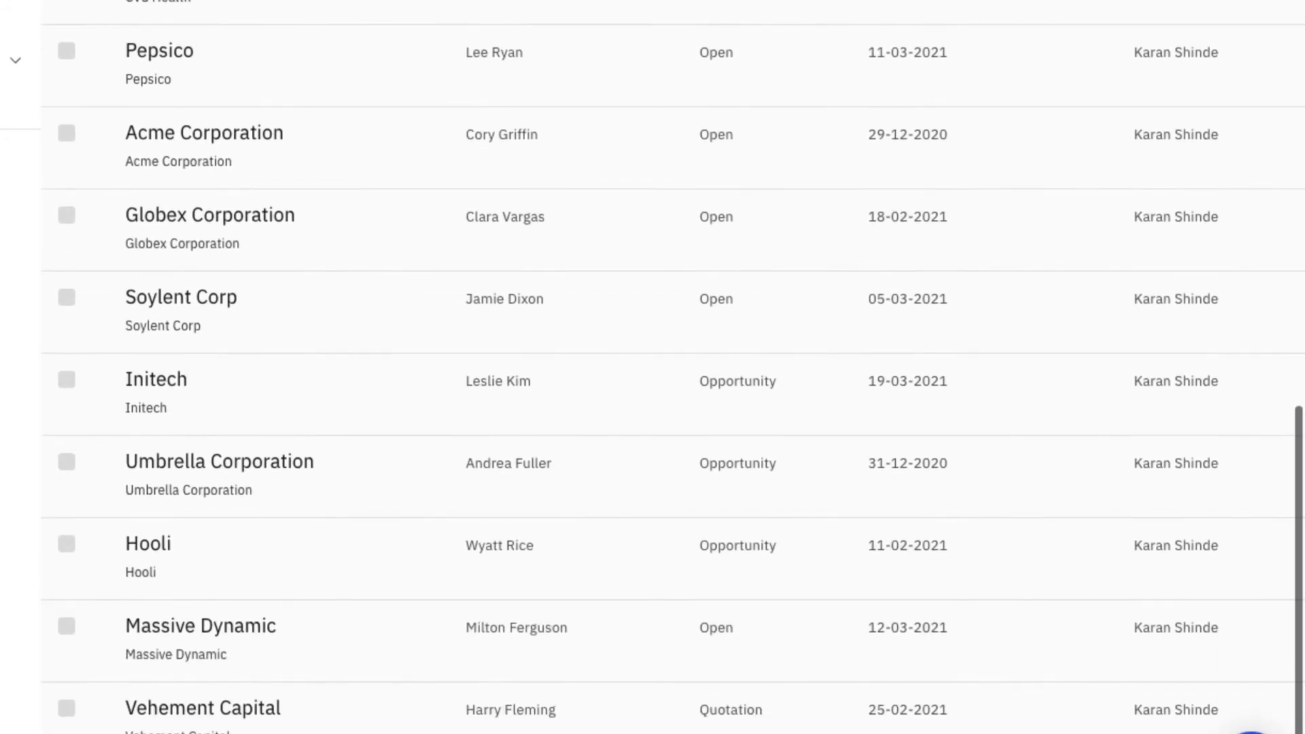
pyautogui.scroll(8, 673, 367)
pyautogui.scroll(7, 673, 367)
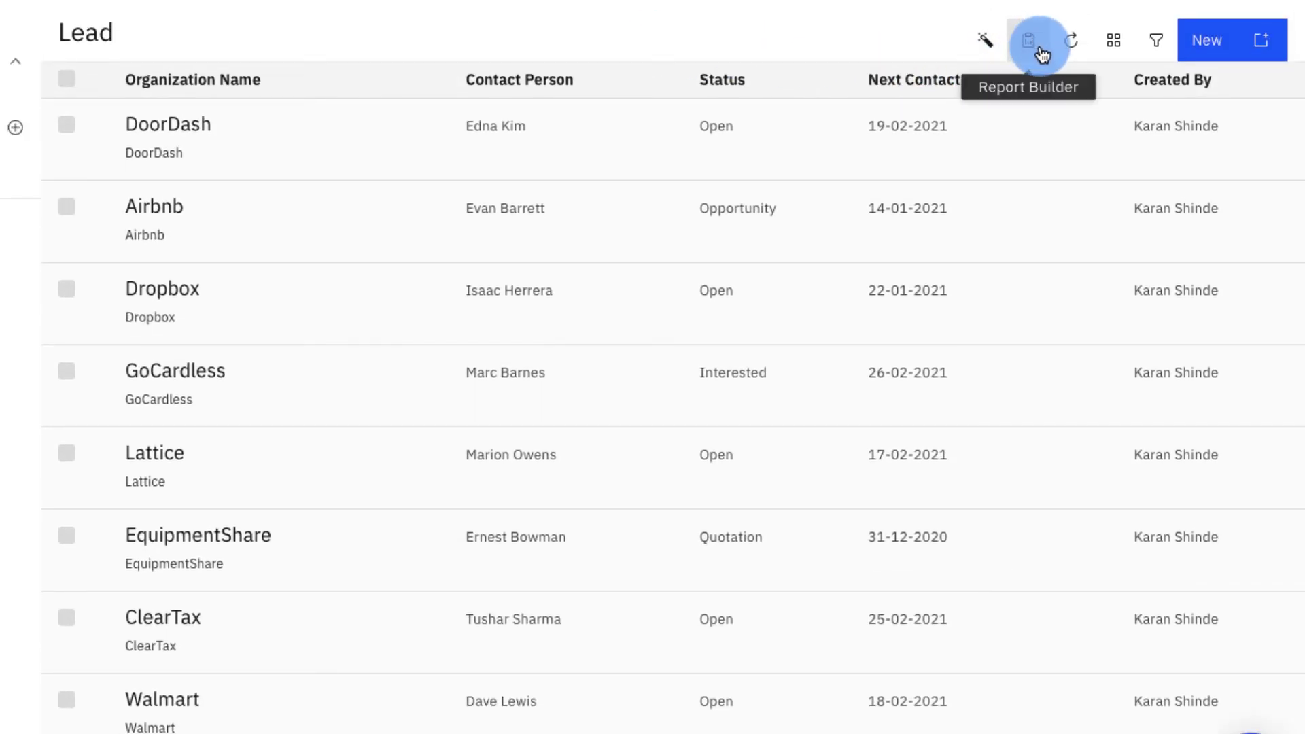
# - Build a new lead report showing Contact Person, Status, Source, Market Segment, Industry and Next Contact Date columns
pyautogui.click(1041, 55)
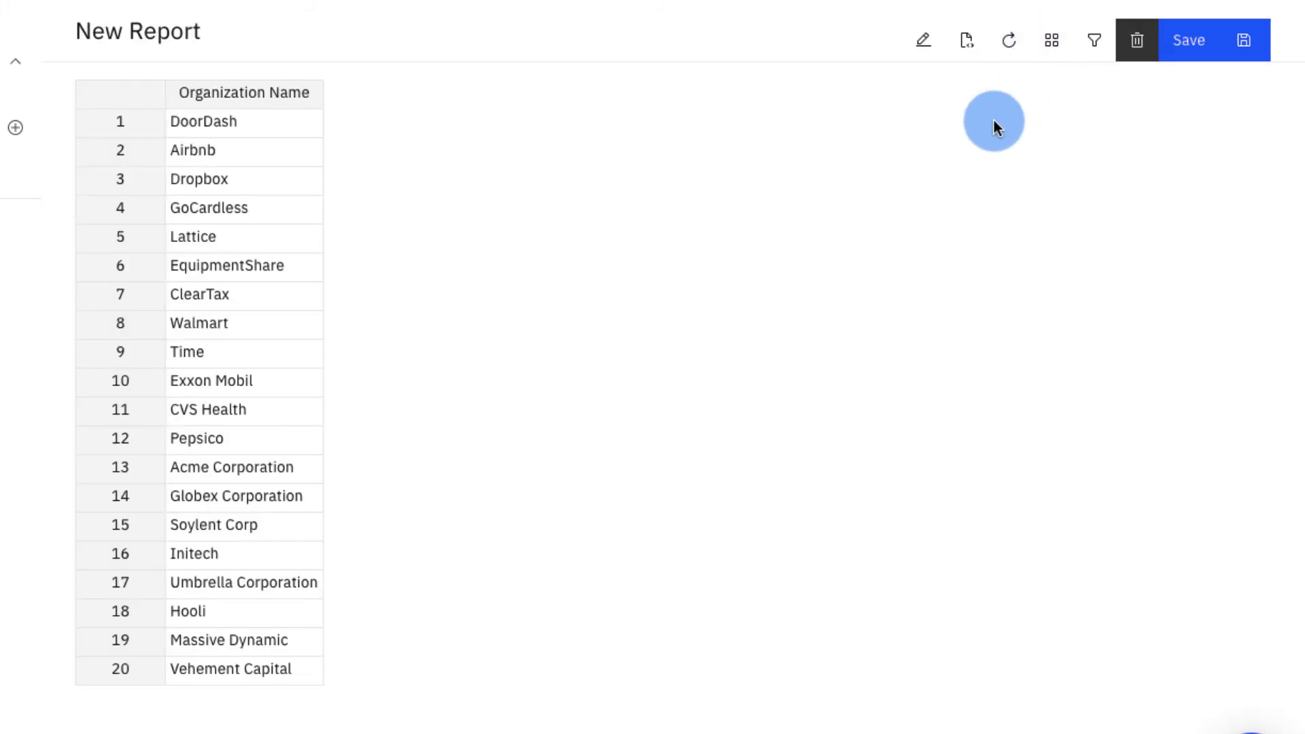
pyautogui.click(922, 40)
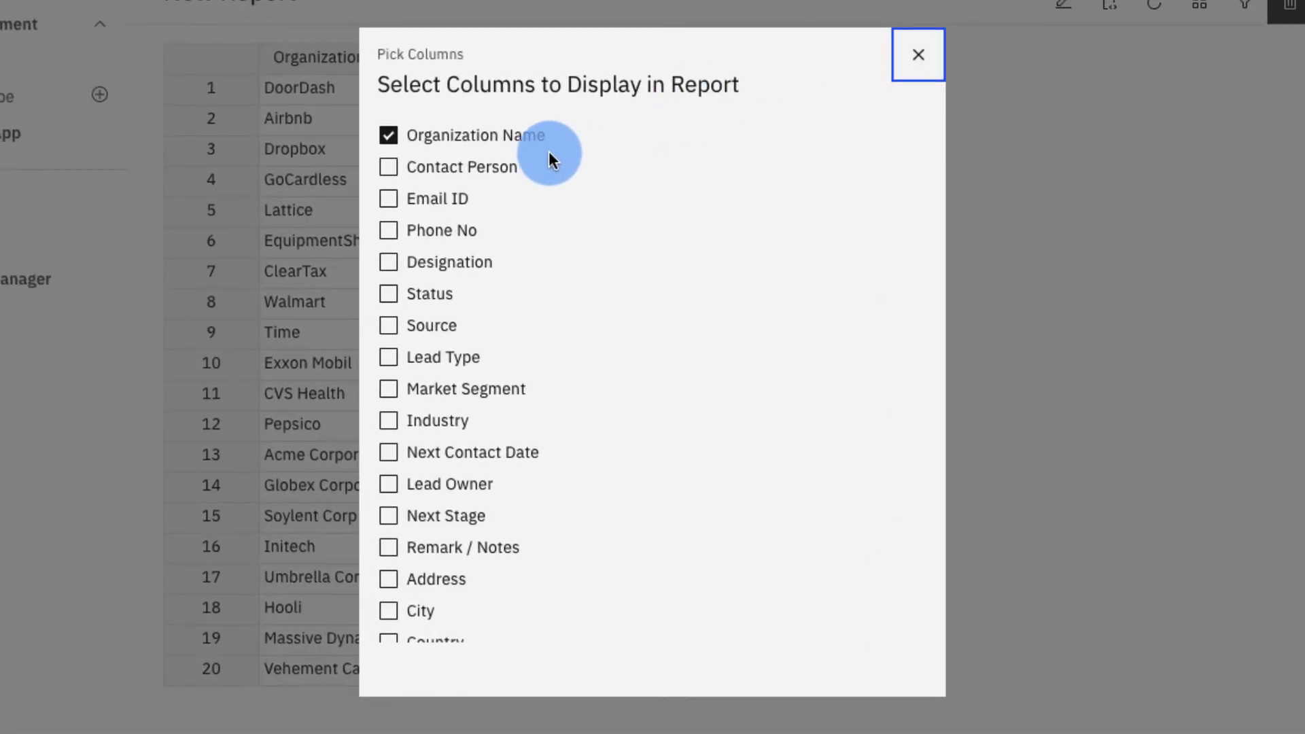
pyautogui.click(506, 170)
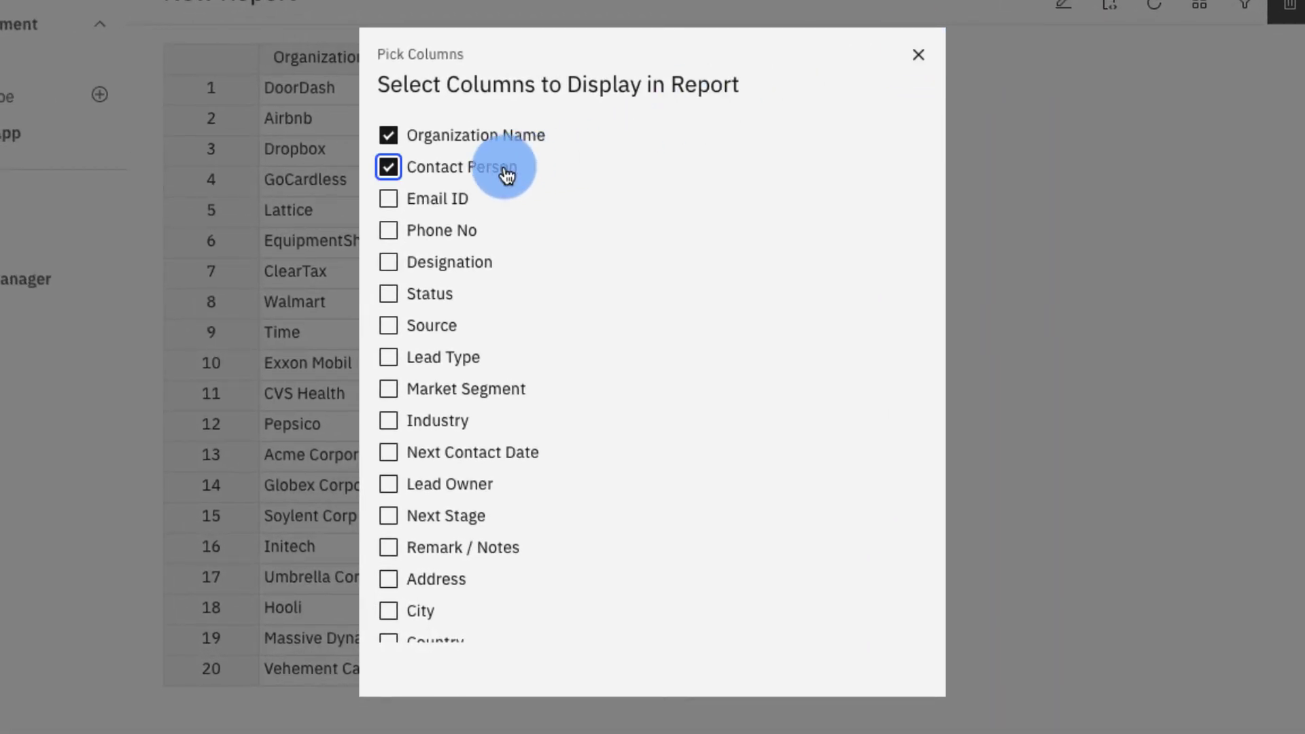
pyautogui.click(442, 296)
pyautogui.click(441, 333)
pyautogui.click(440, 422)
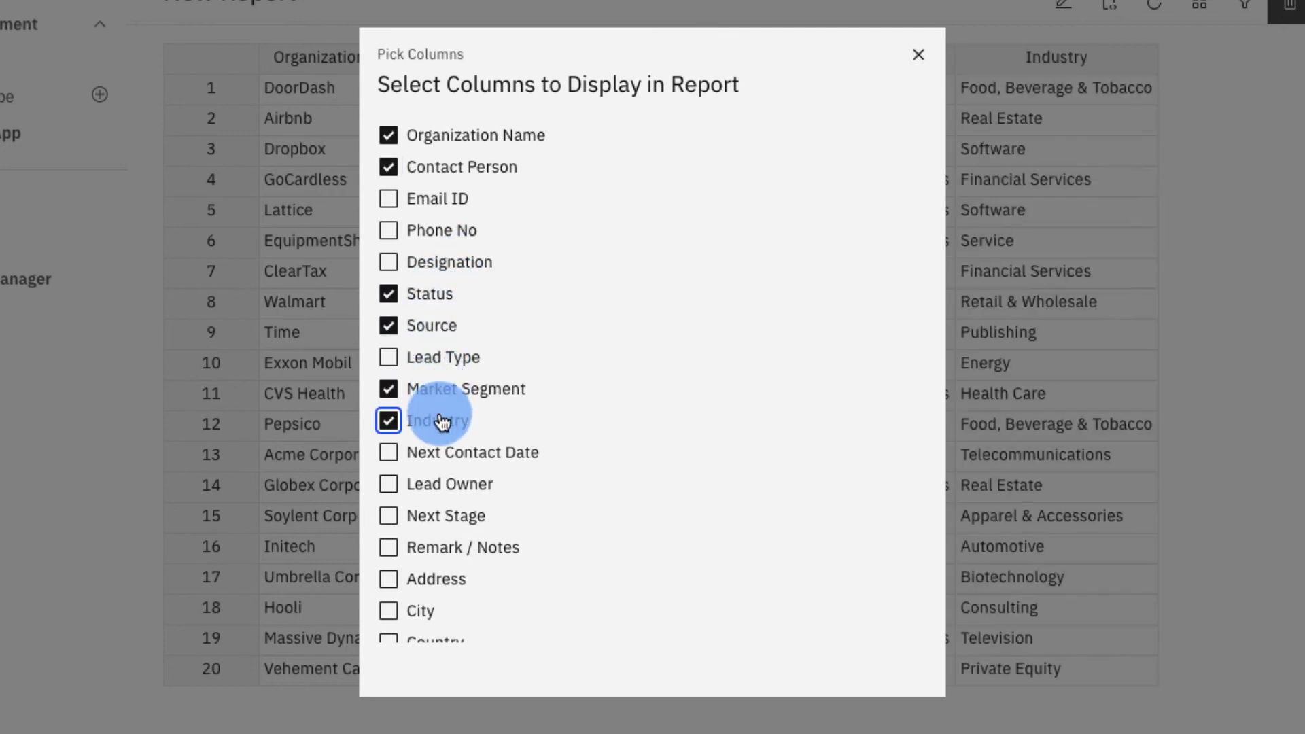
pyautogui.click(449, 460)
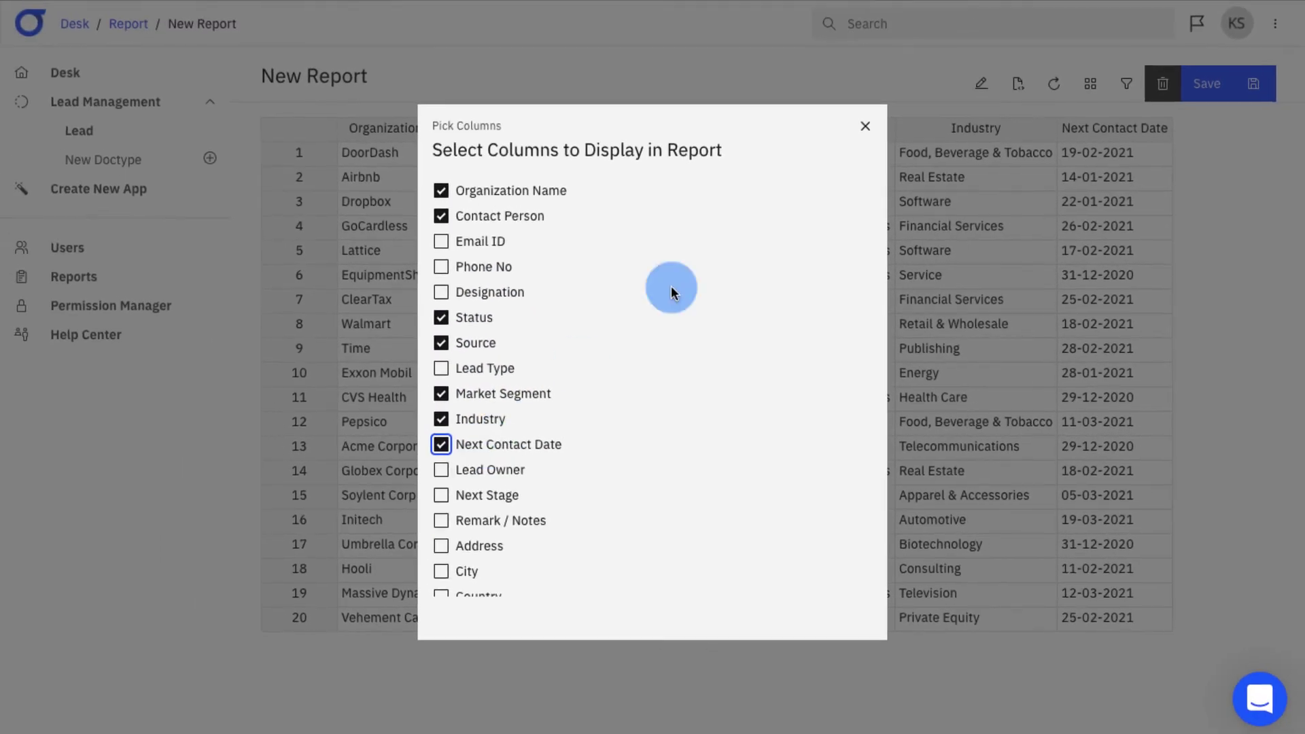
pyautogui.click(918, 54)
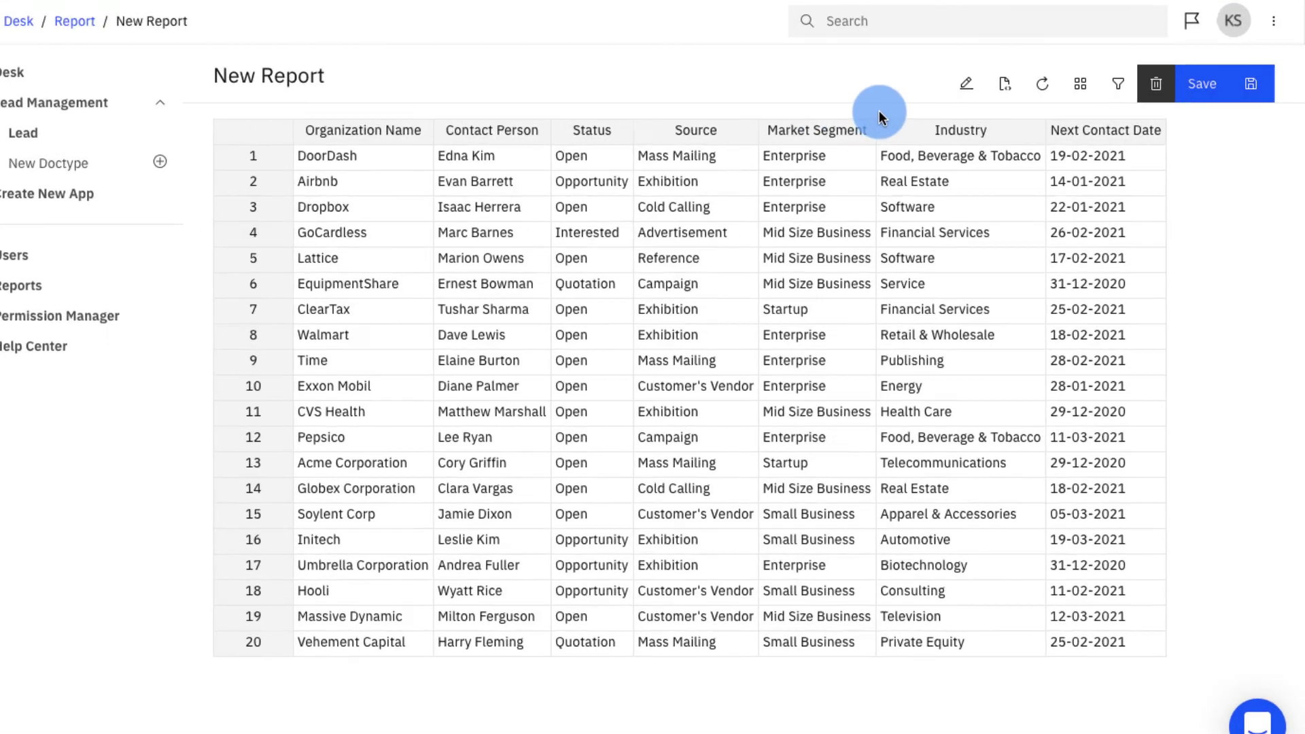
pyautogui.click(1126, 84)
# - Filter the report to status Equals Open, leaving 13 leads, and save it
pyautogui.scroll(-2, 1162, 251)
pyautogui.scroll(-2, 1097, 331)
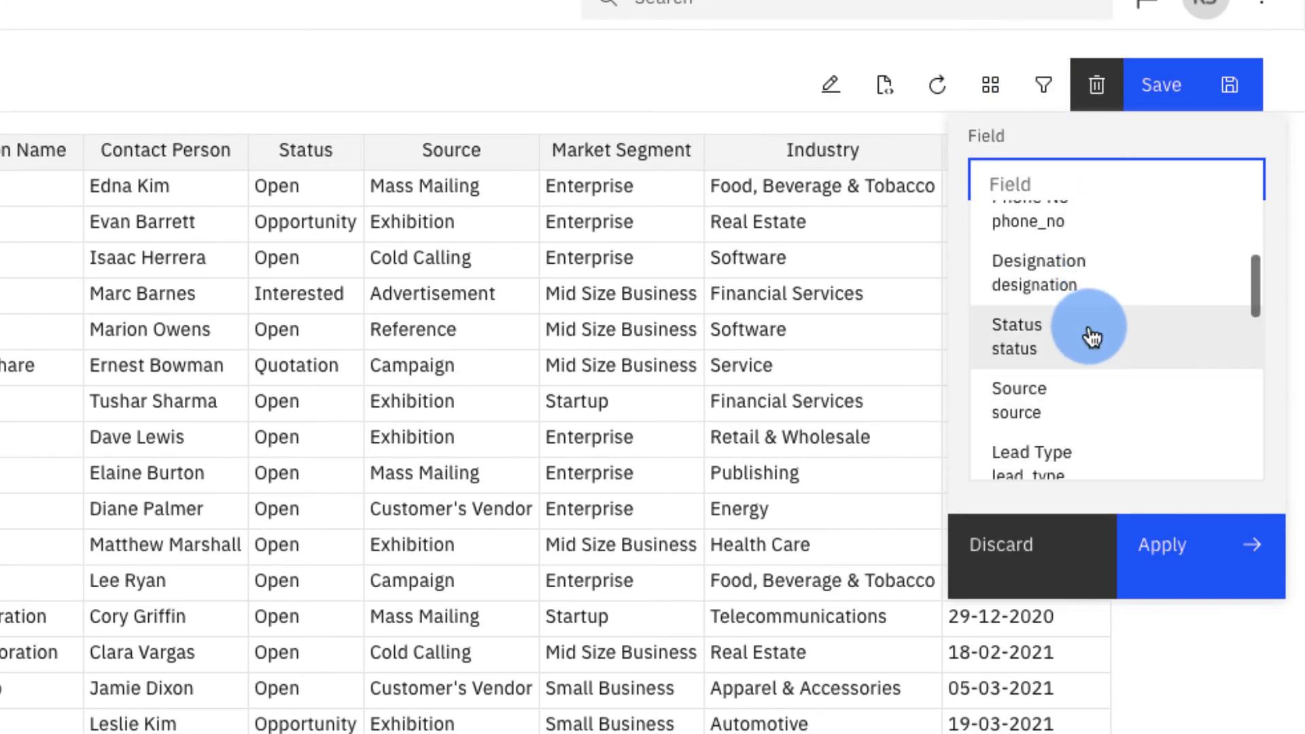
pyautogui.click(1086, 335)
pyautogui.click(1074, 435)
pyautogui.write('Open')
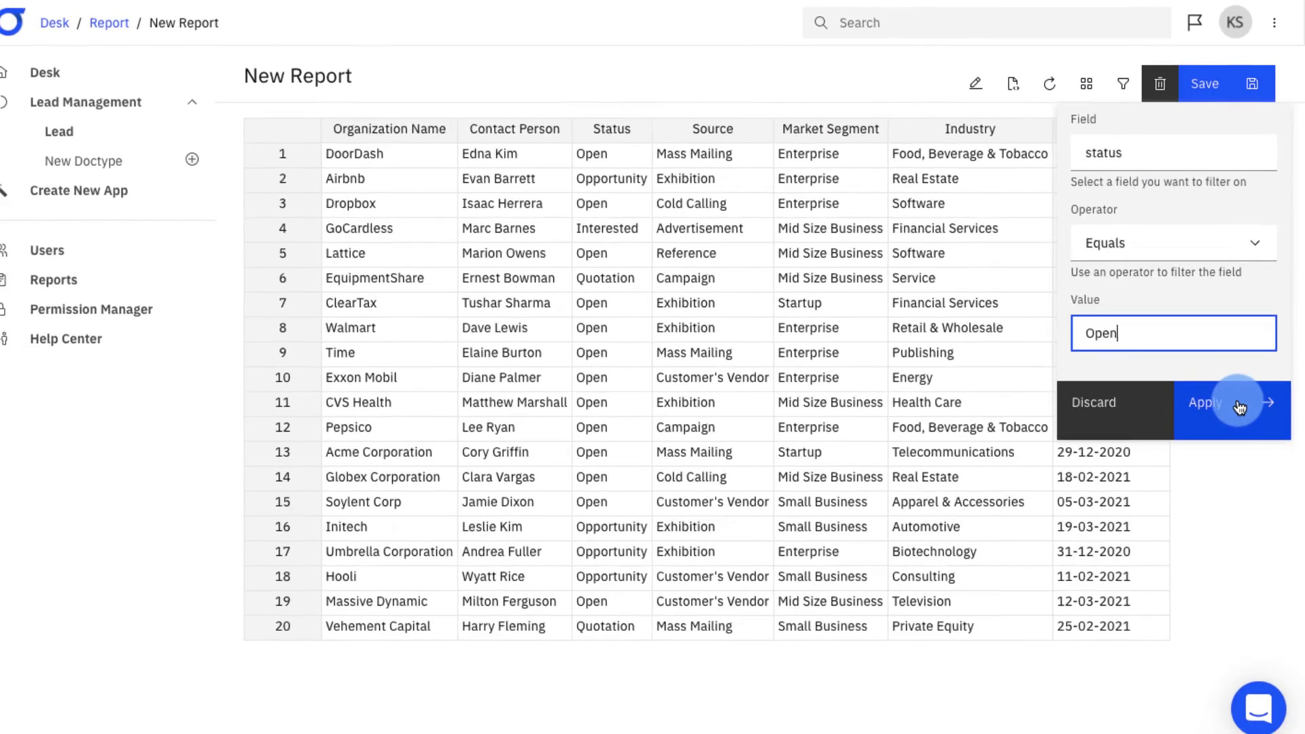
pyautogui.click(1215, 510)
pyautogui.click(1216, 82)
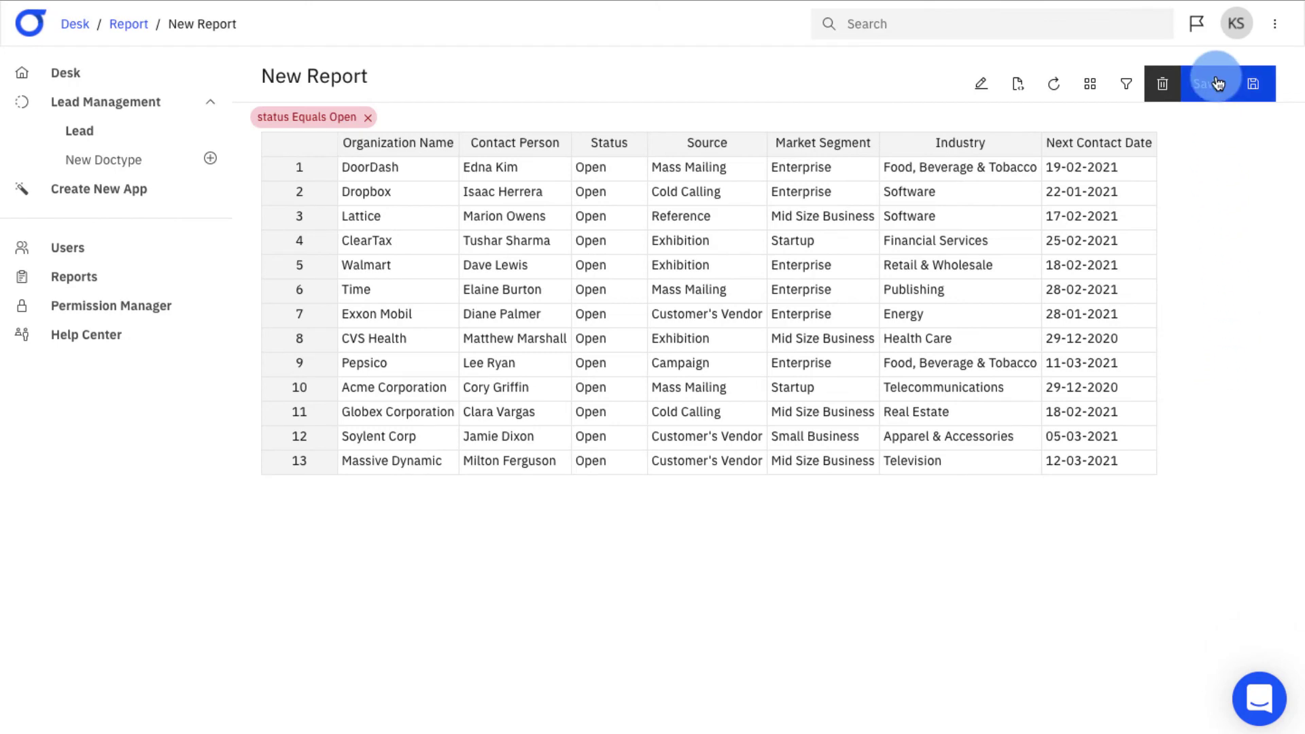